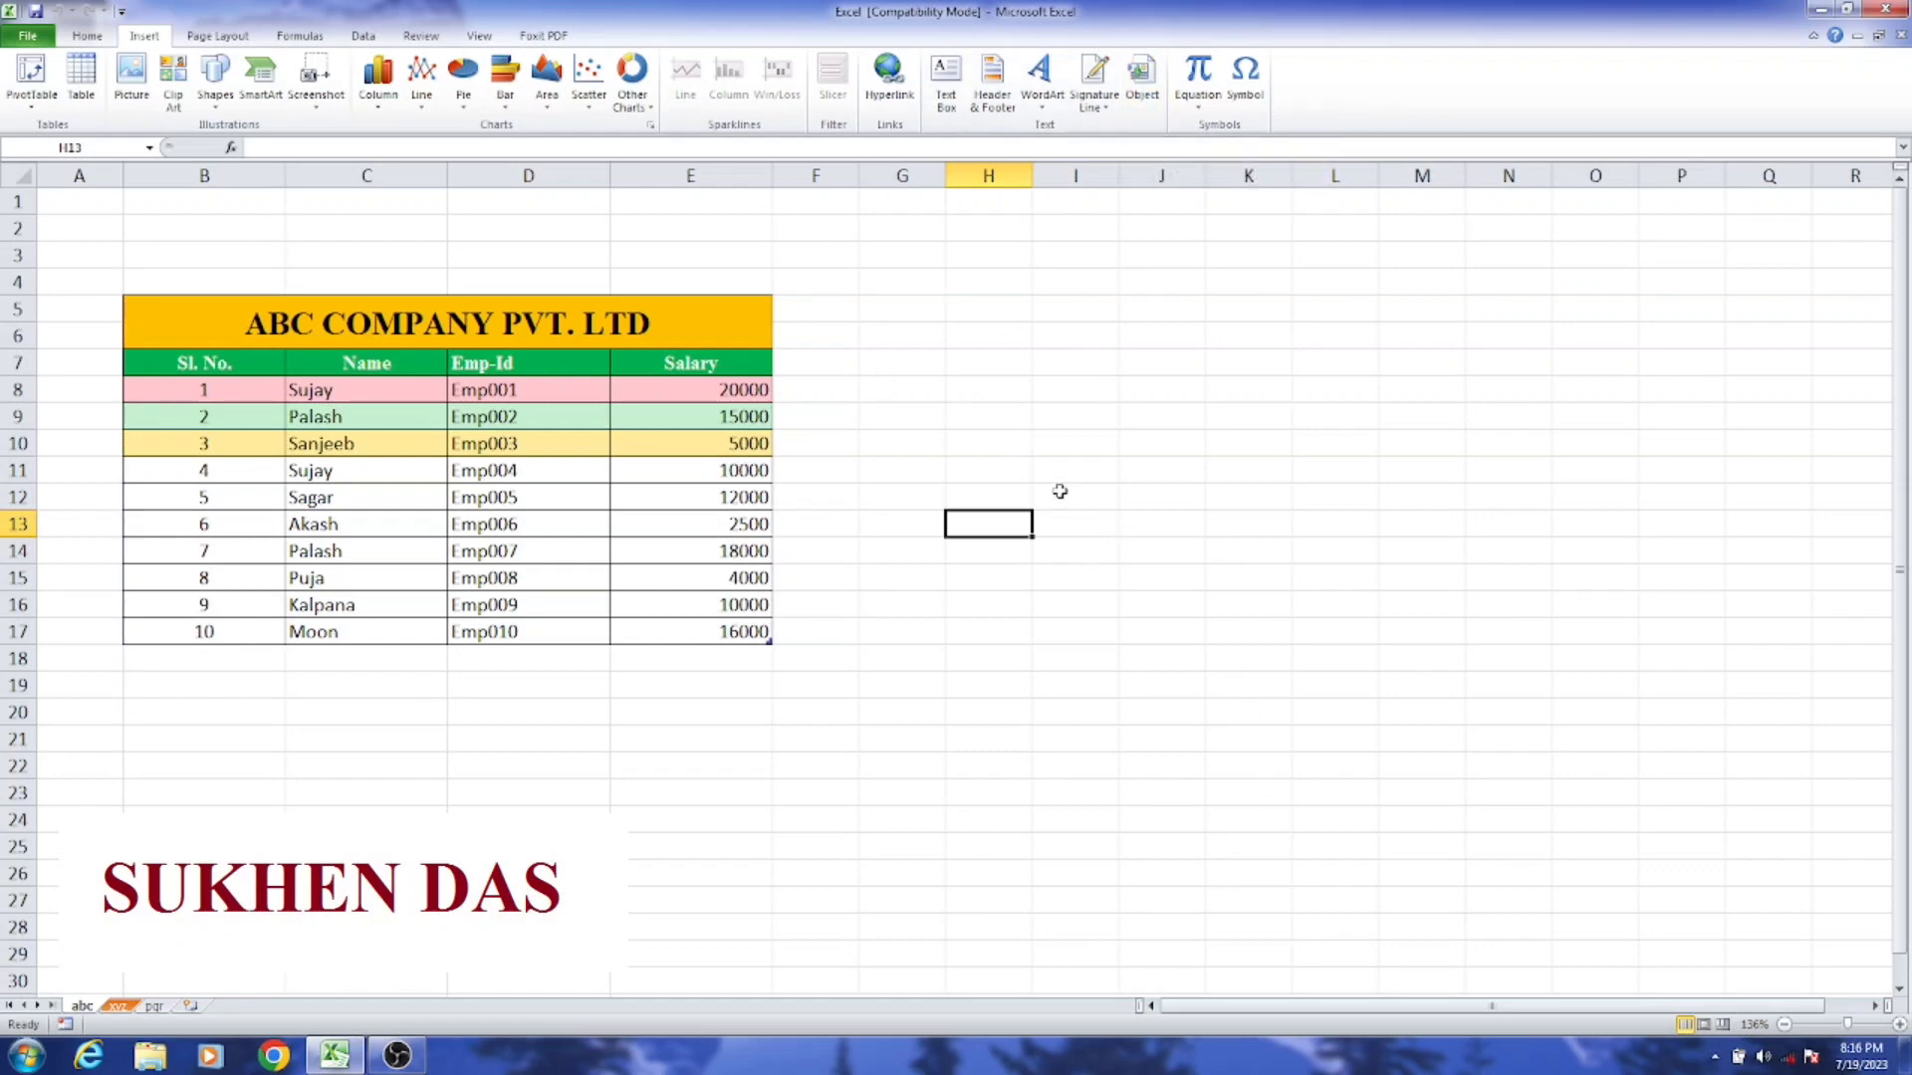
# Step: Open object insertion for cell I9 and examine the available types of new objects
pyautogui.click(1057, 416)
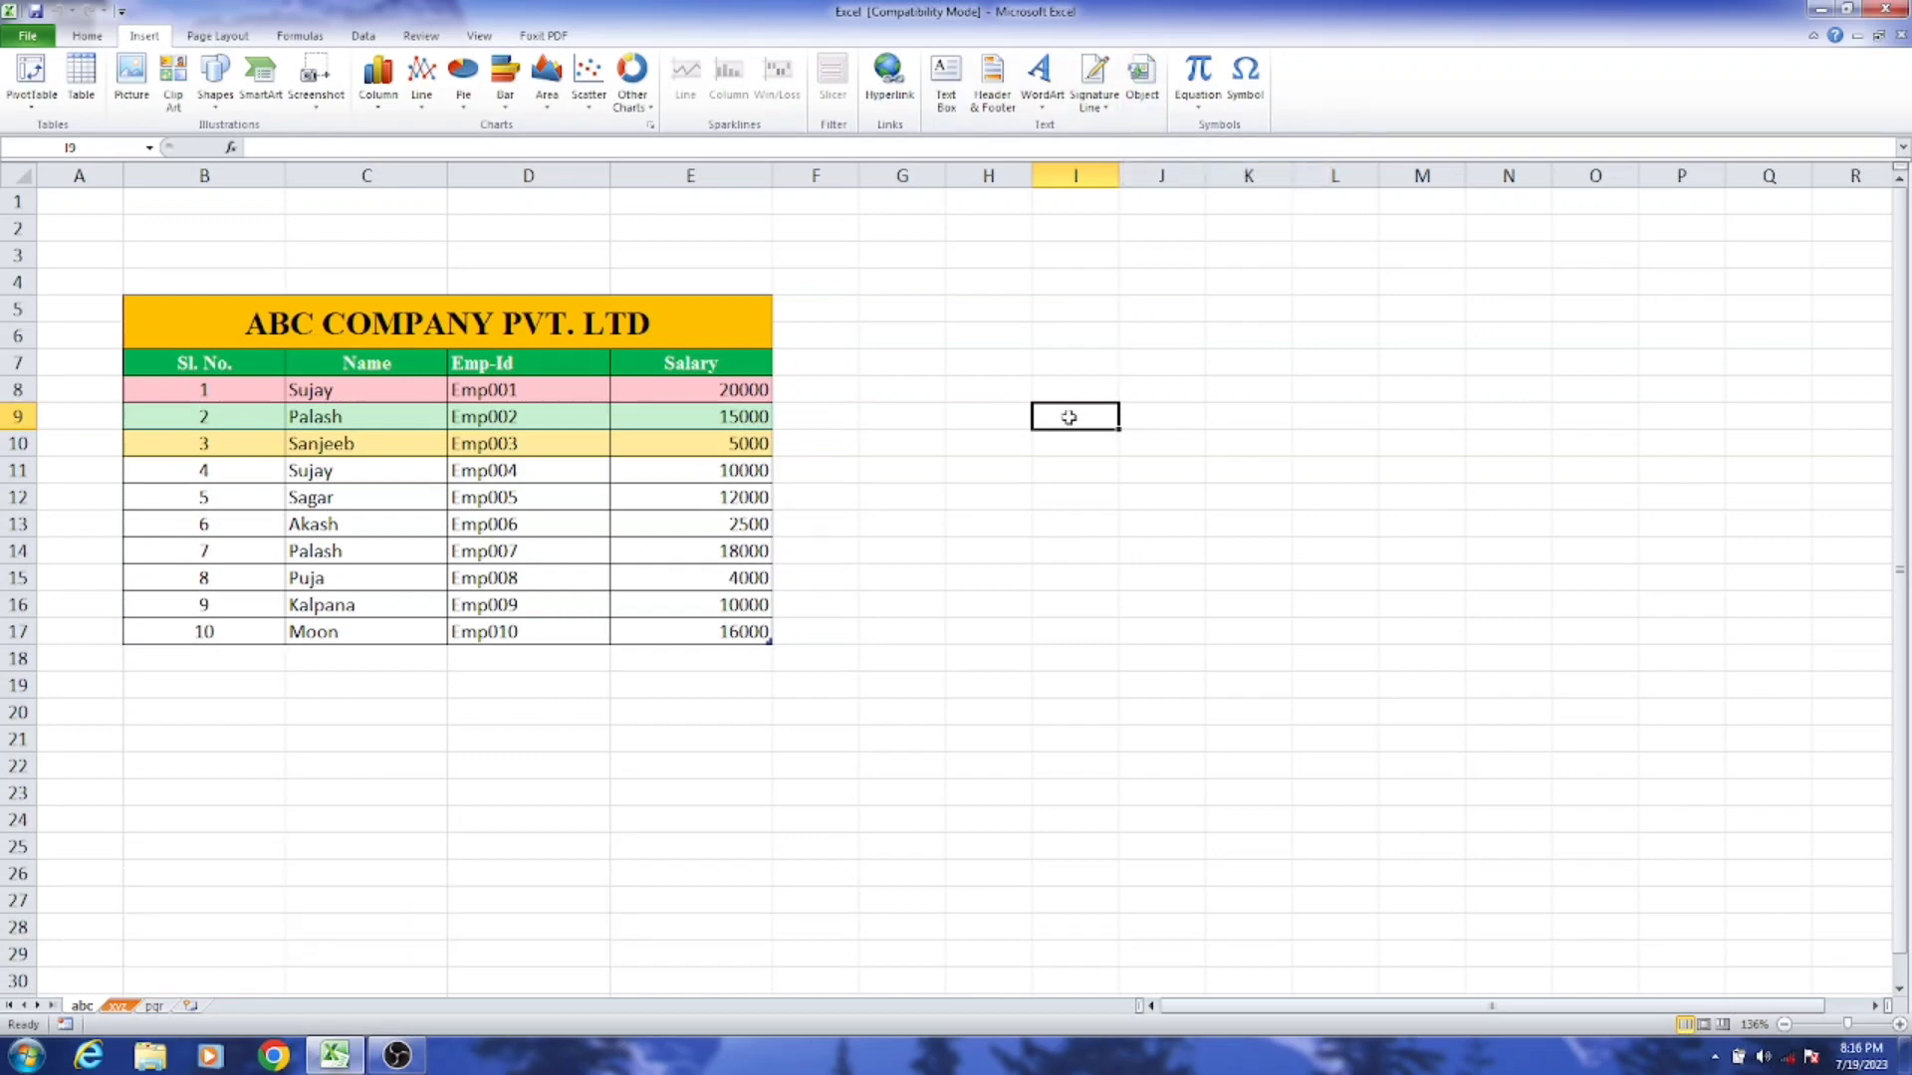
pyautogui.click(1145, 97)
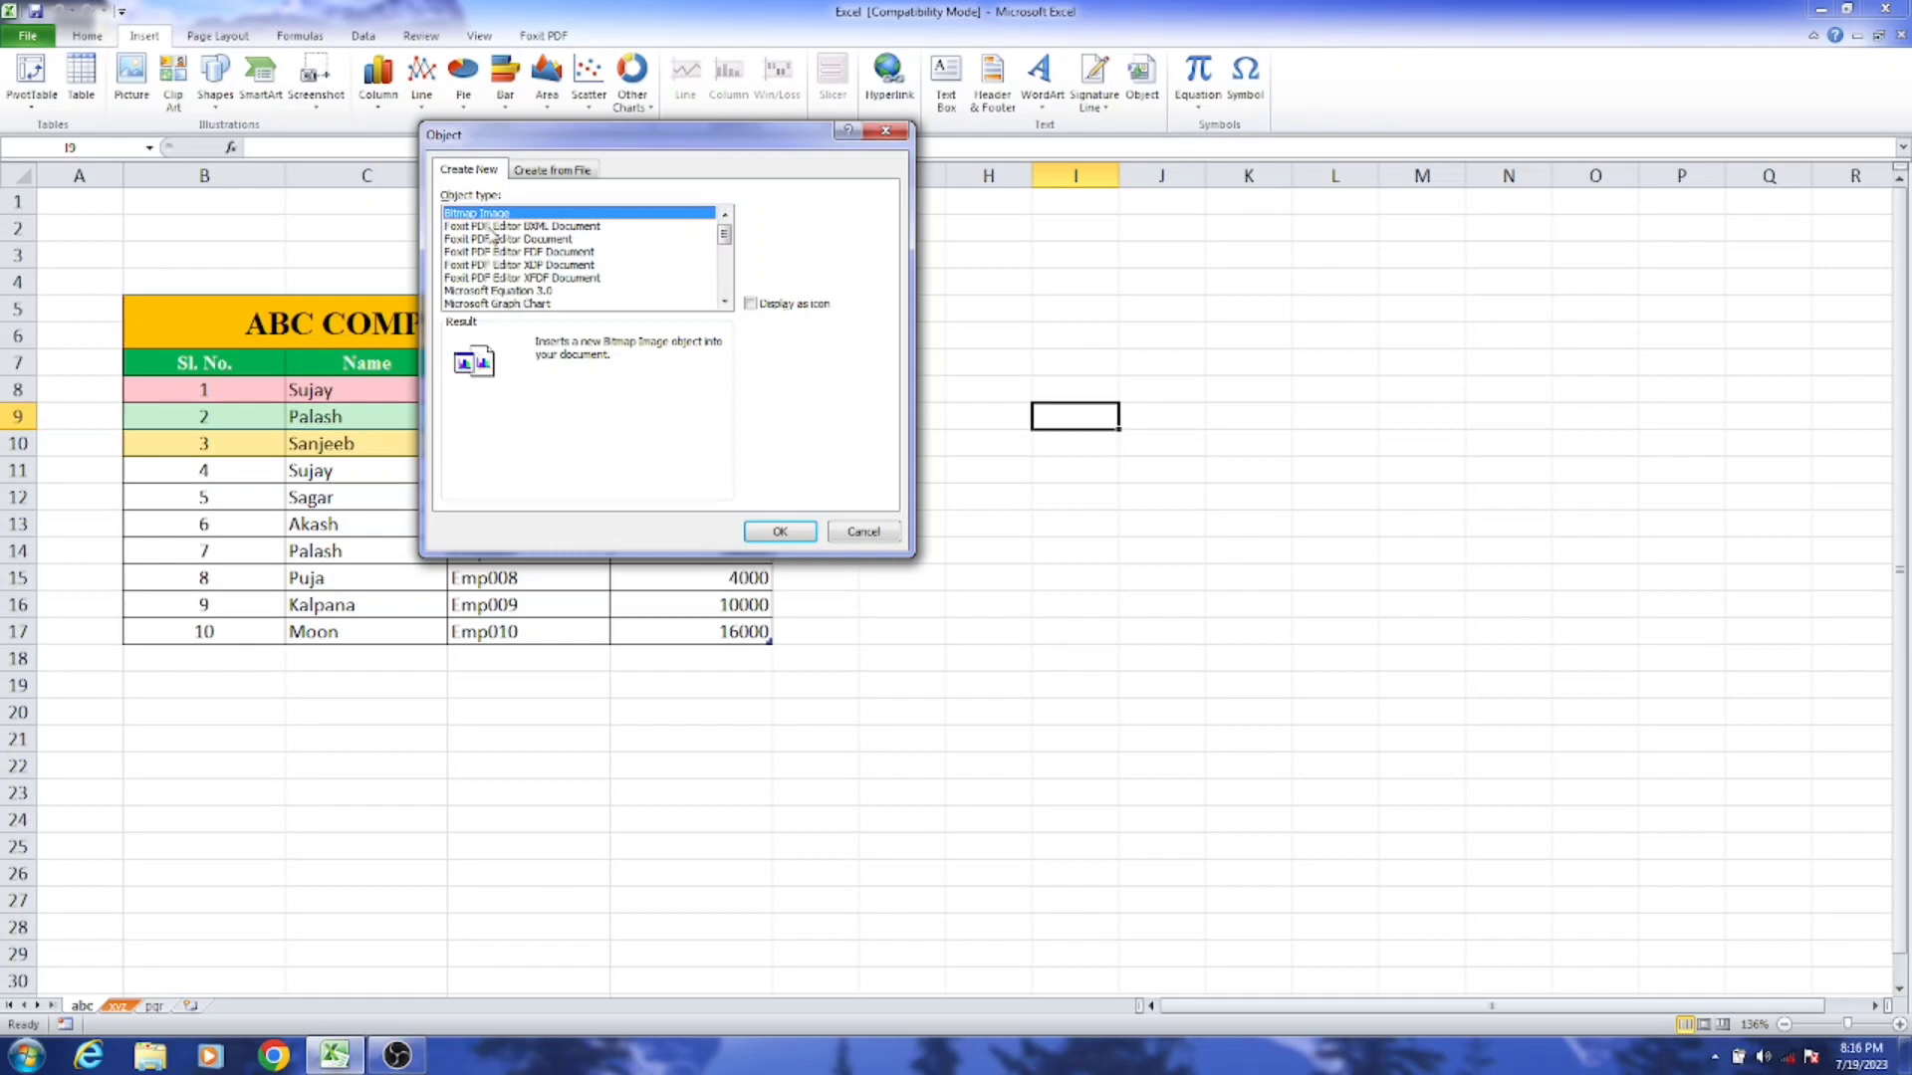
pyautogui.click(724, 301)
pyautogui.click(724, 300)
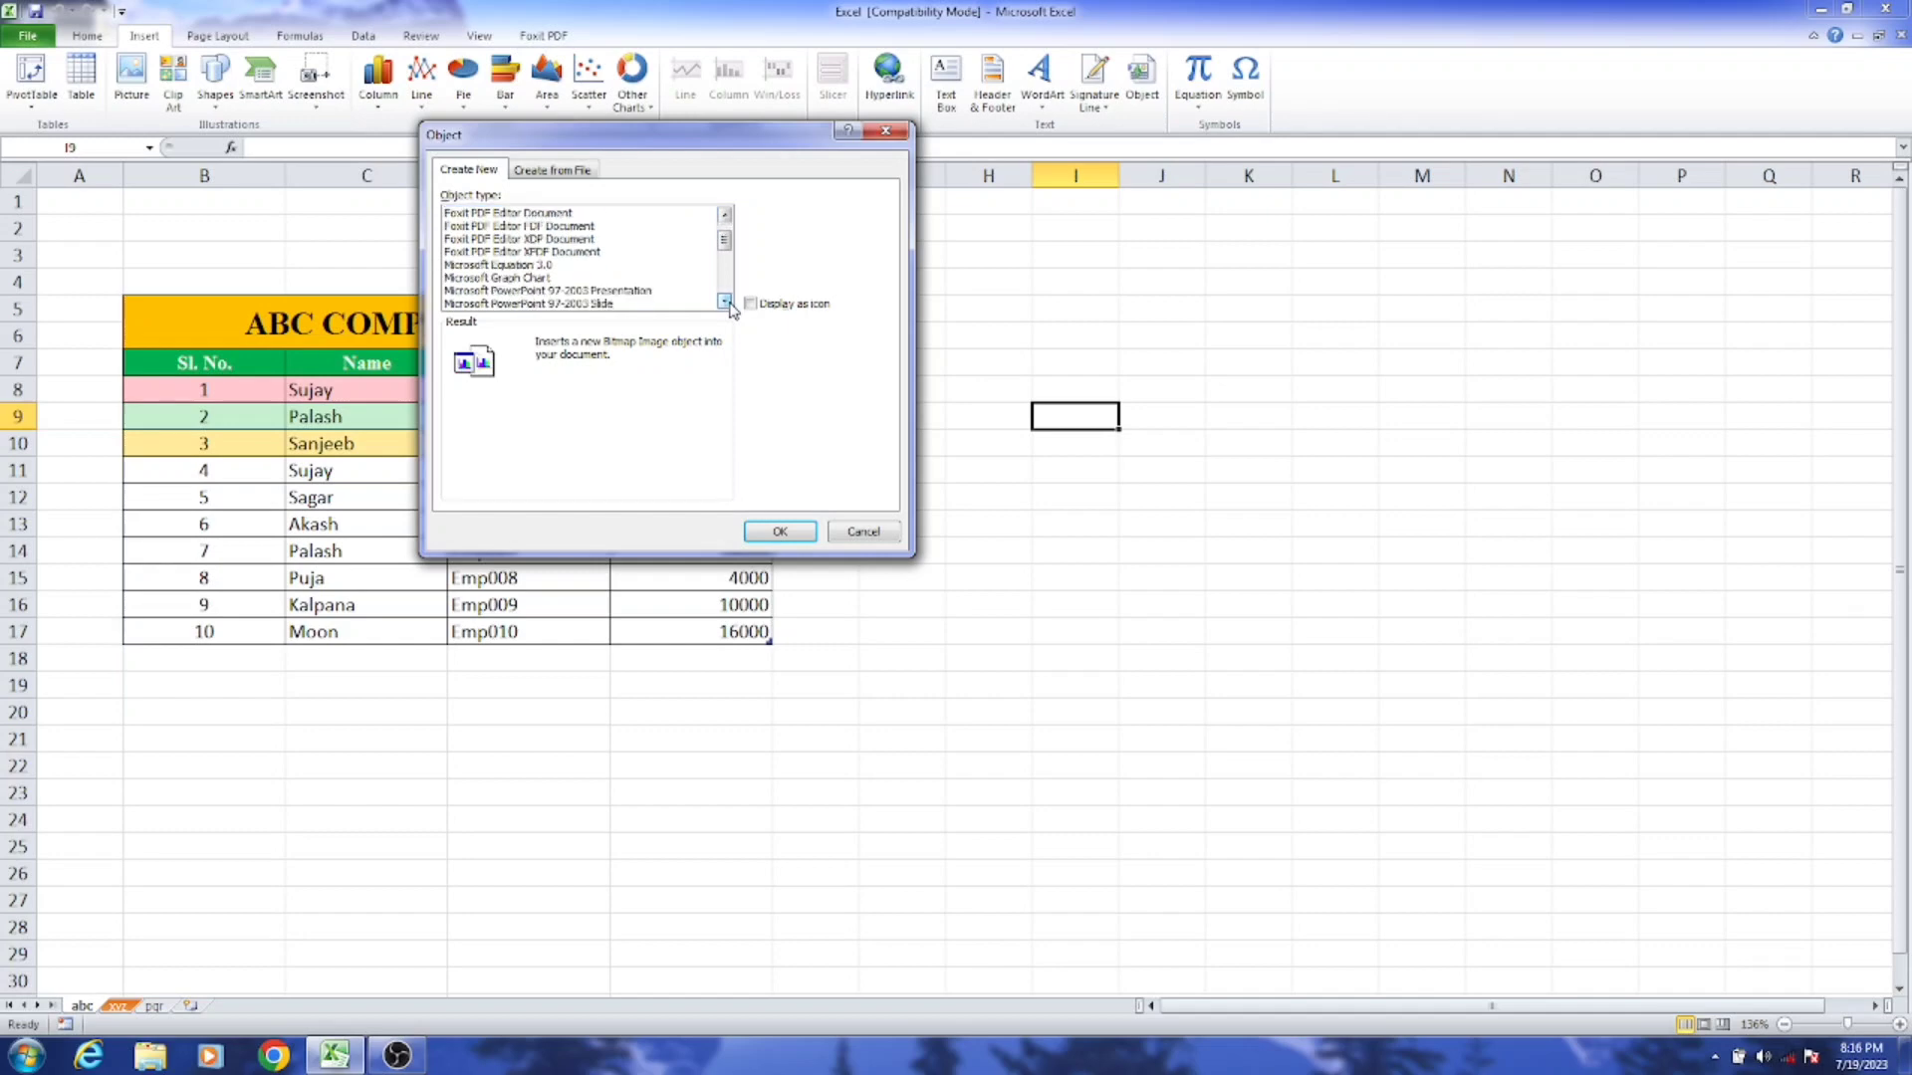
pyautogui.click(724, 301)
pyautogui.click(724, 301)
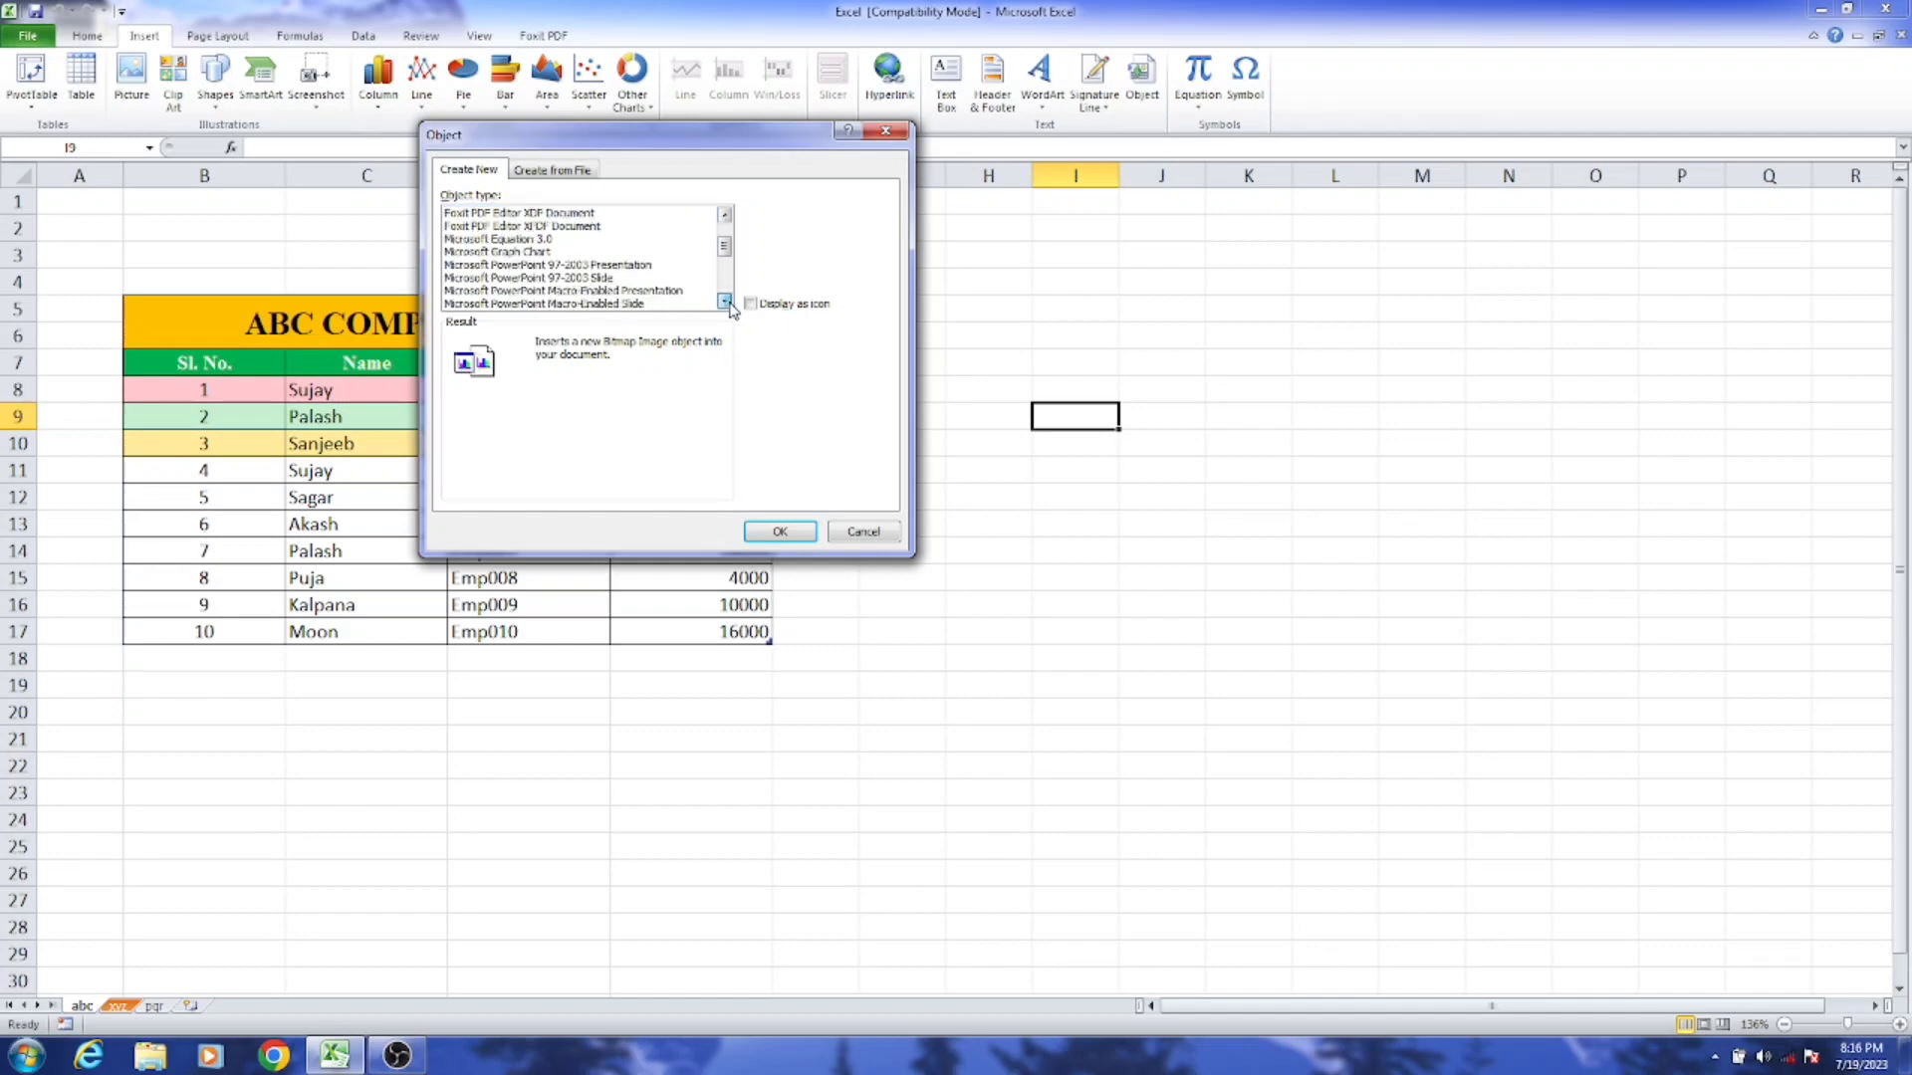
pyautogui.click(724, 301)
pyautogui.click(724, 300)
pyautogui.click(724, 300)
pyautogui.click(724, 301)
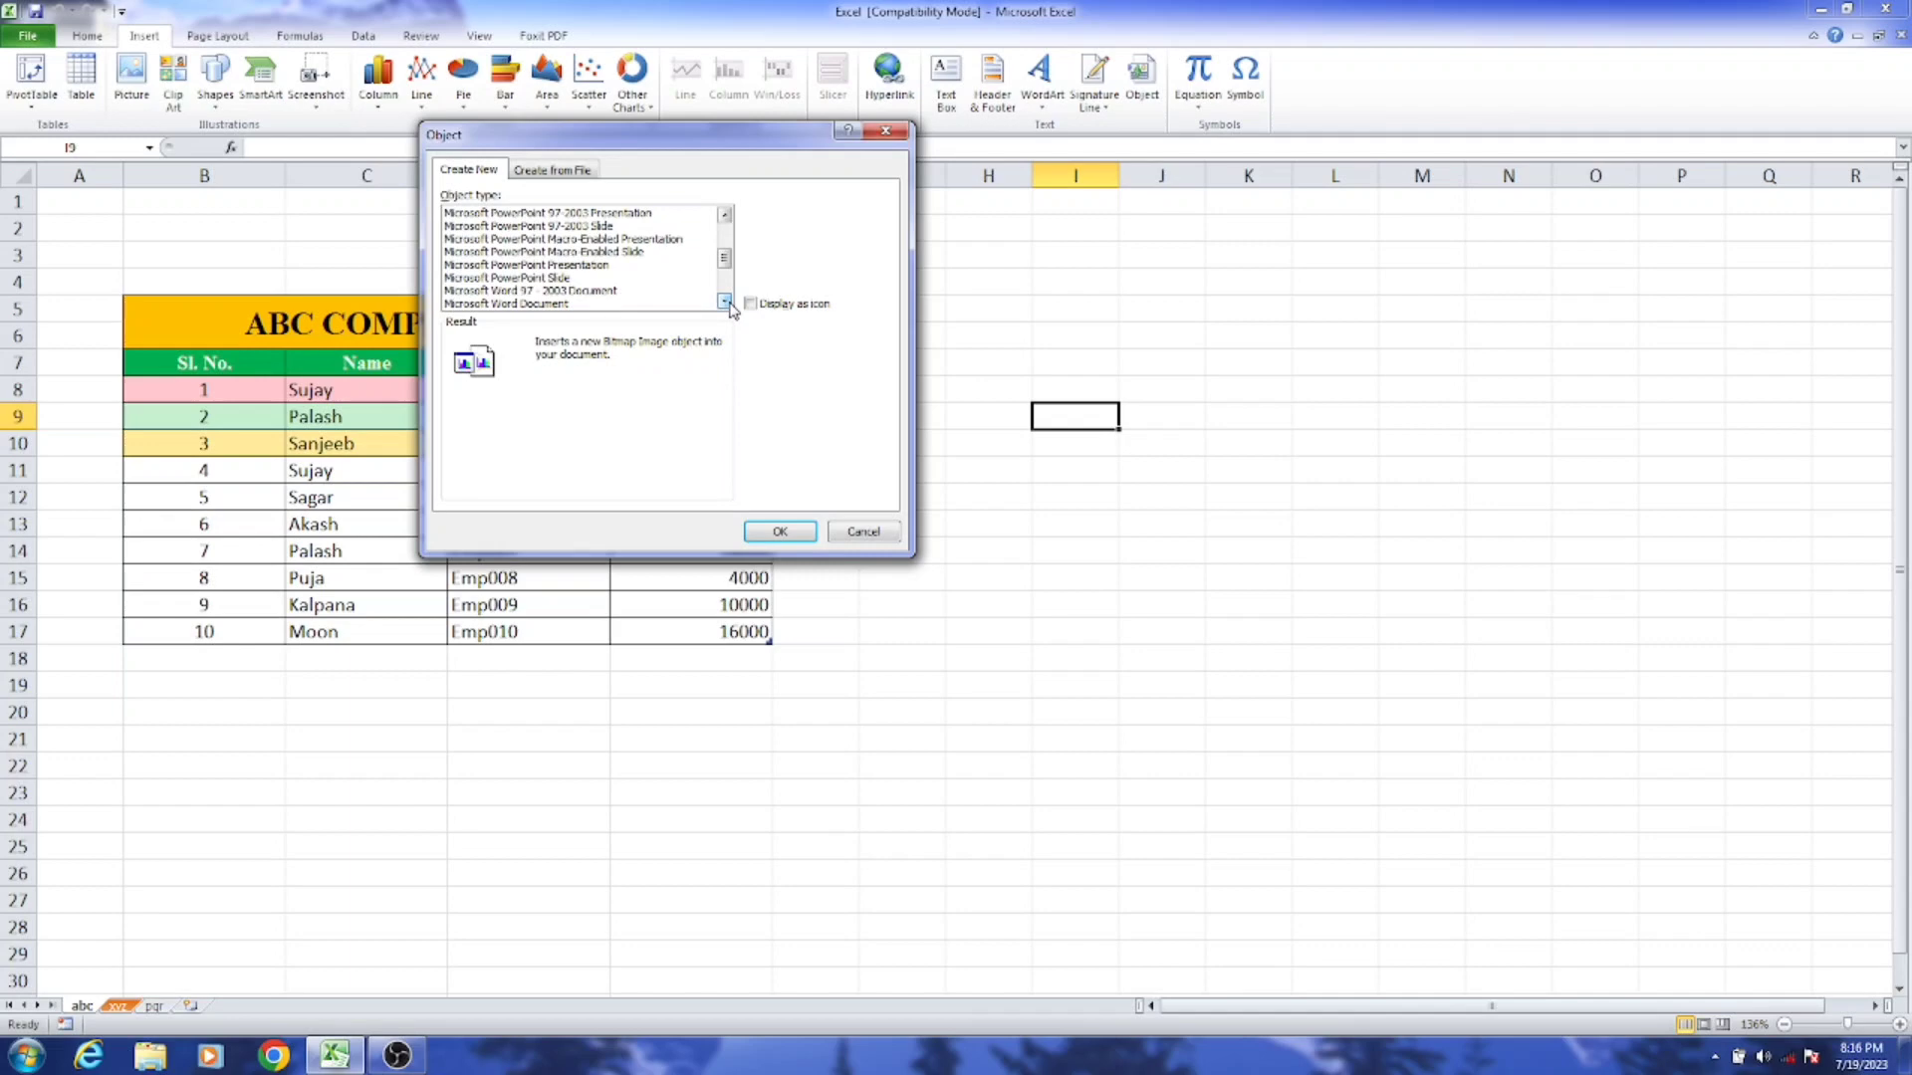
pyautogui.click(724, 301)
pyautogui.click(724, 300)
pyautogui.click(724, 301)
pyautogui.click(724, 301)
pyautogui.click(724, 301)
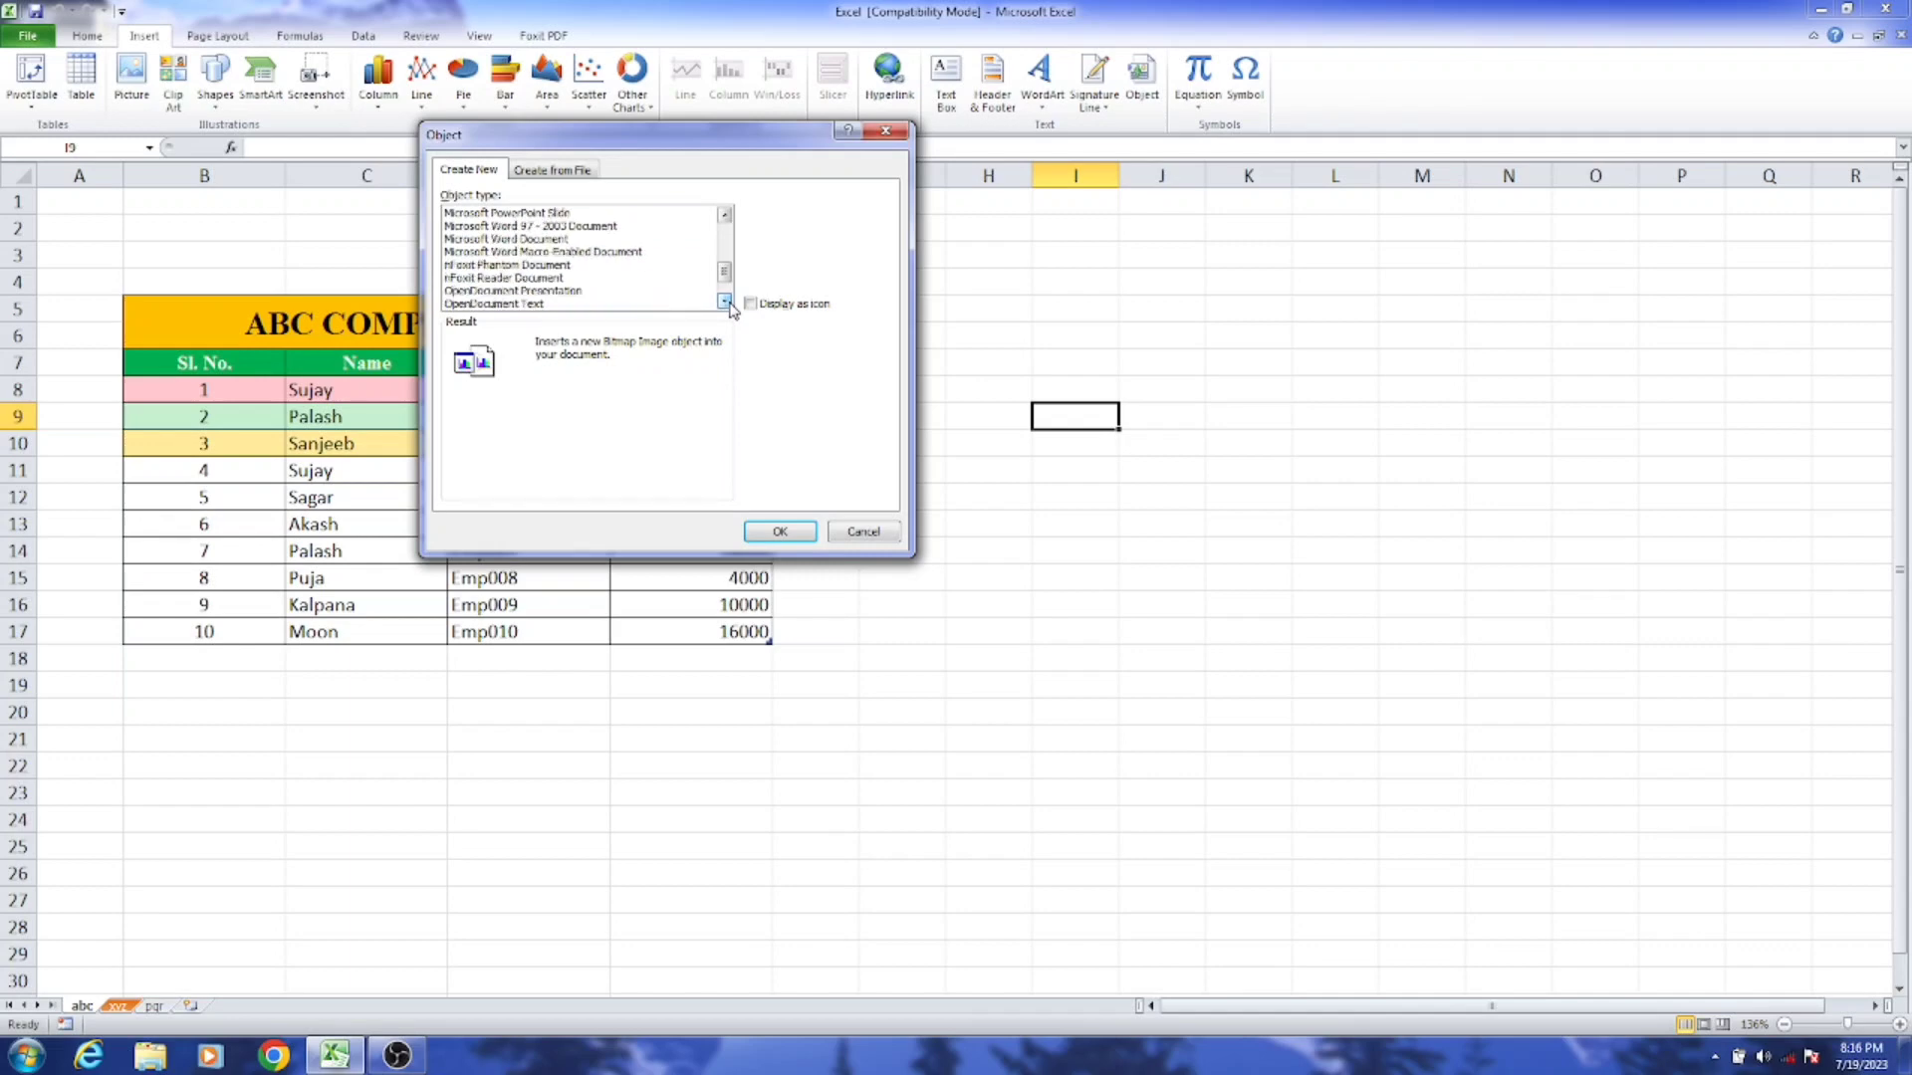
pyautogui.click(724, 300)
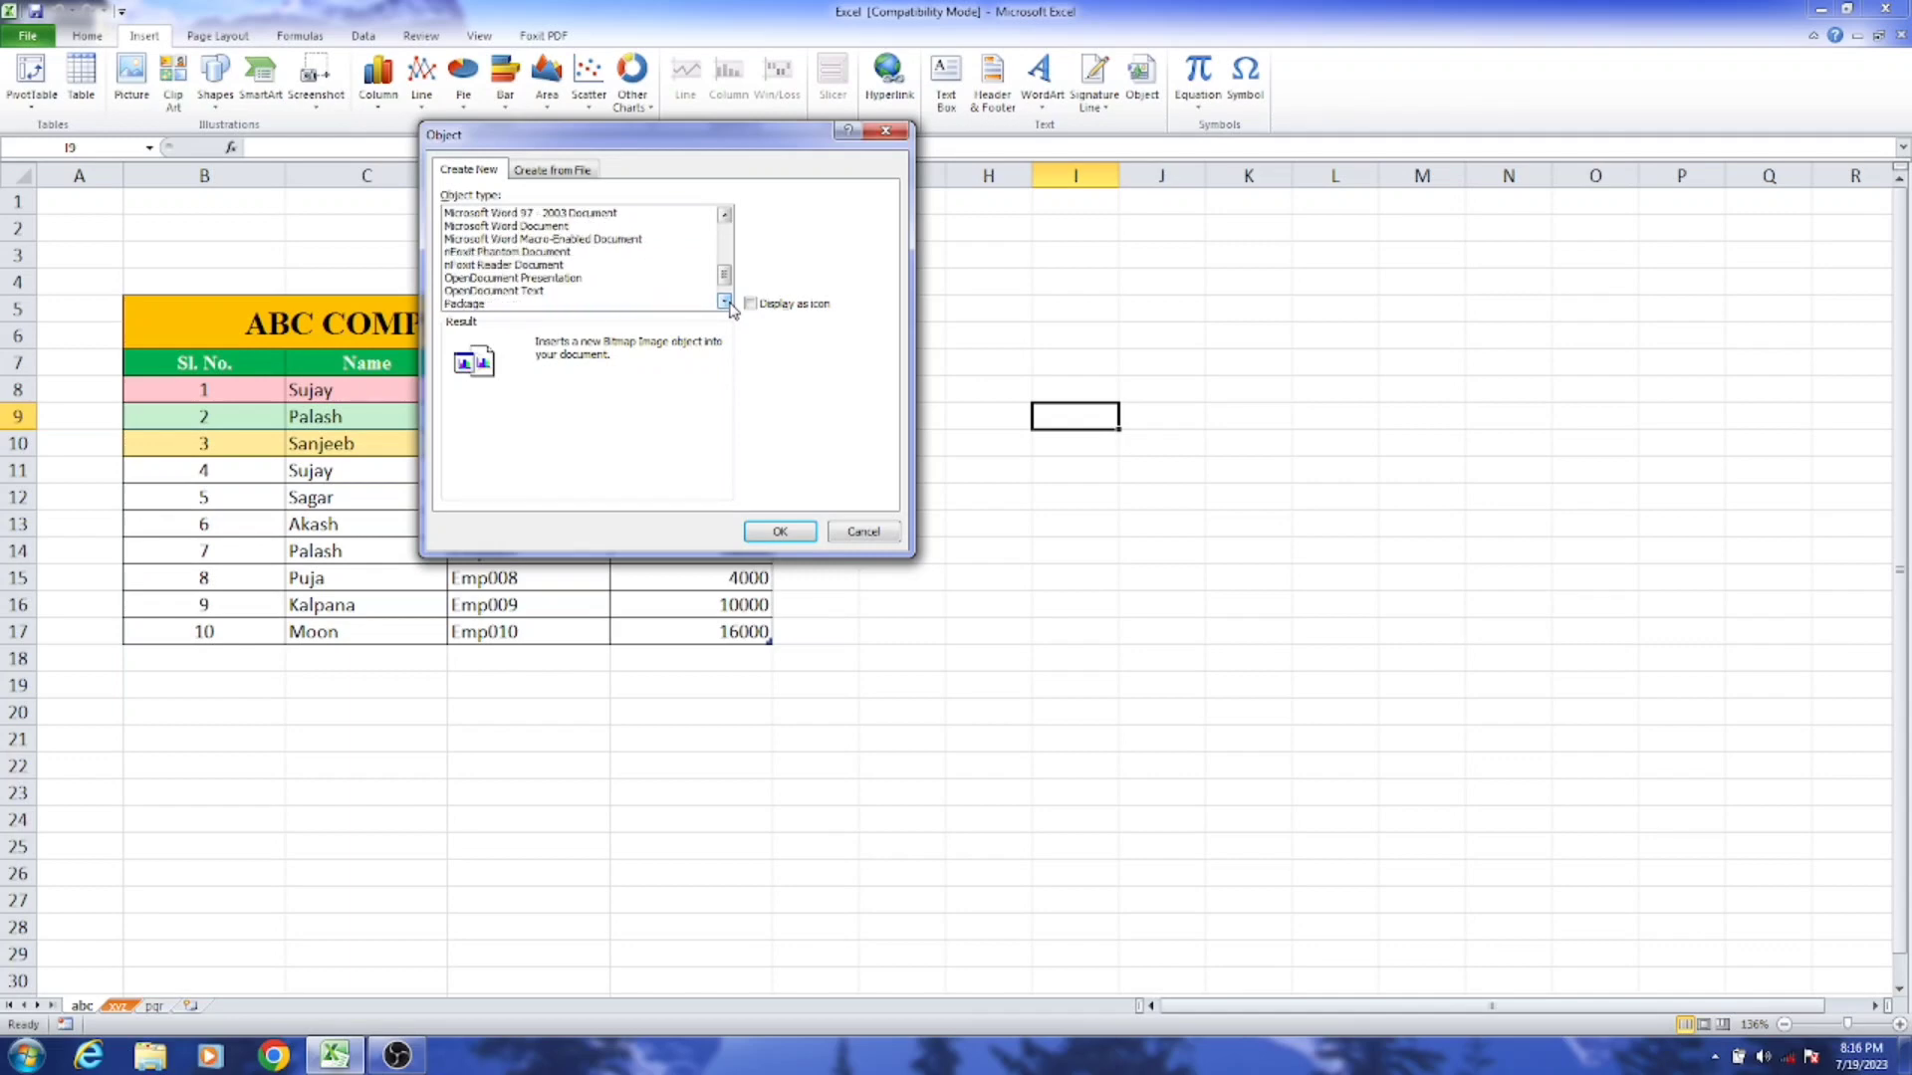
pyautogui.click(724, 300)
pyautogui.moveTo(725, 284); pyautogui.dragTo(725, 230)
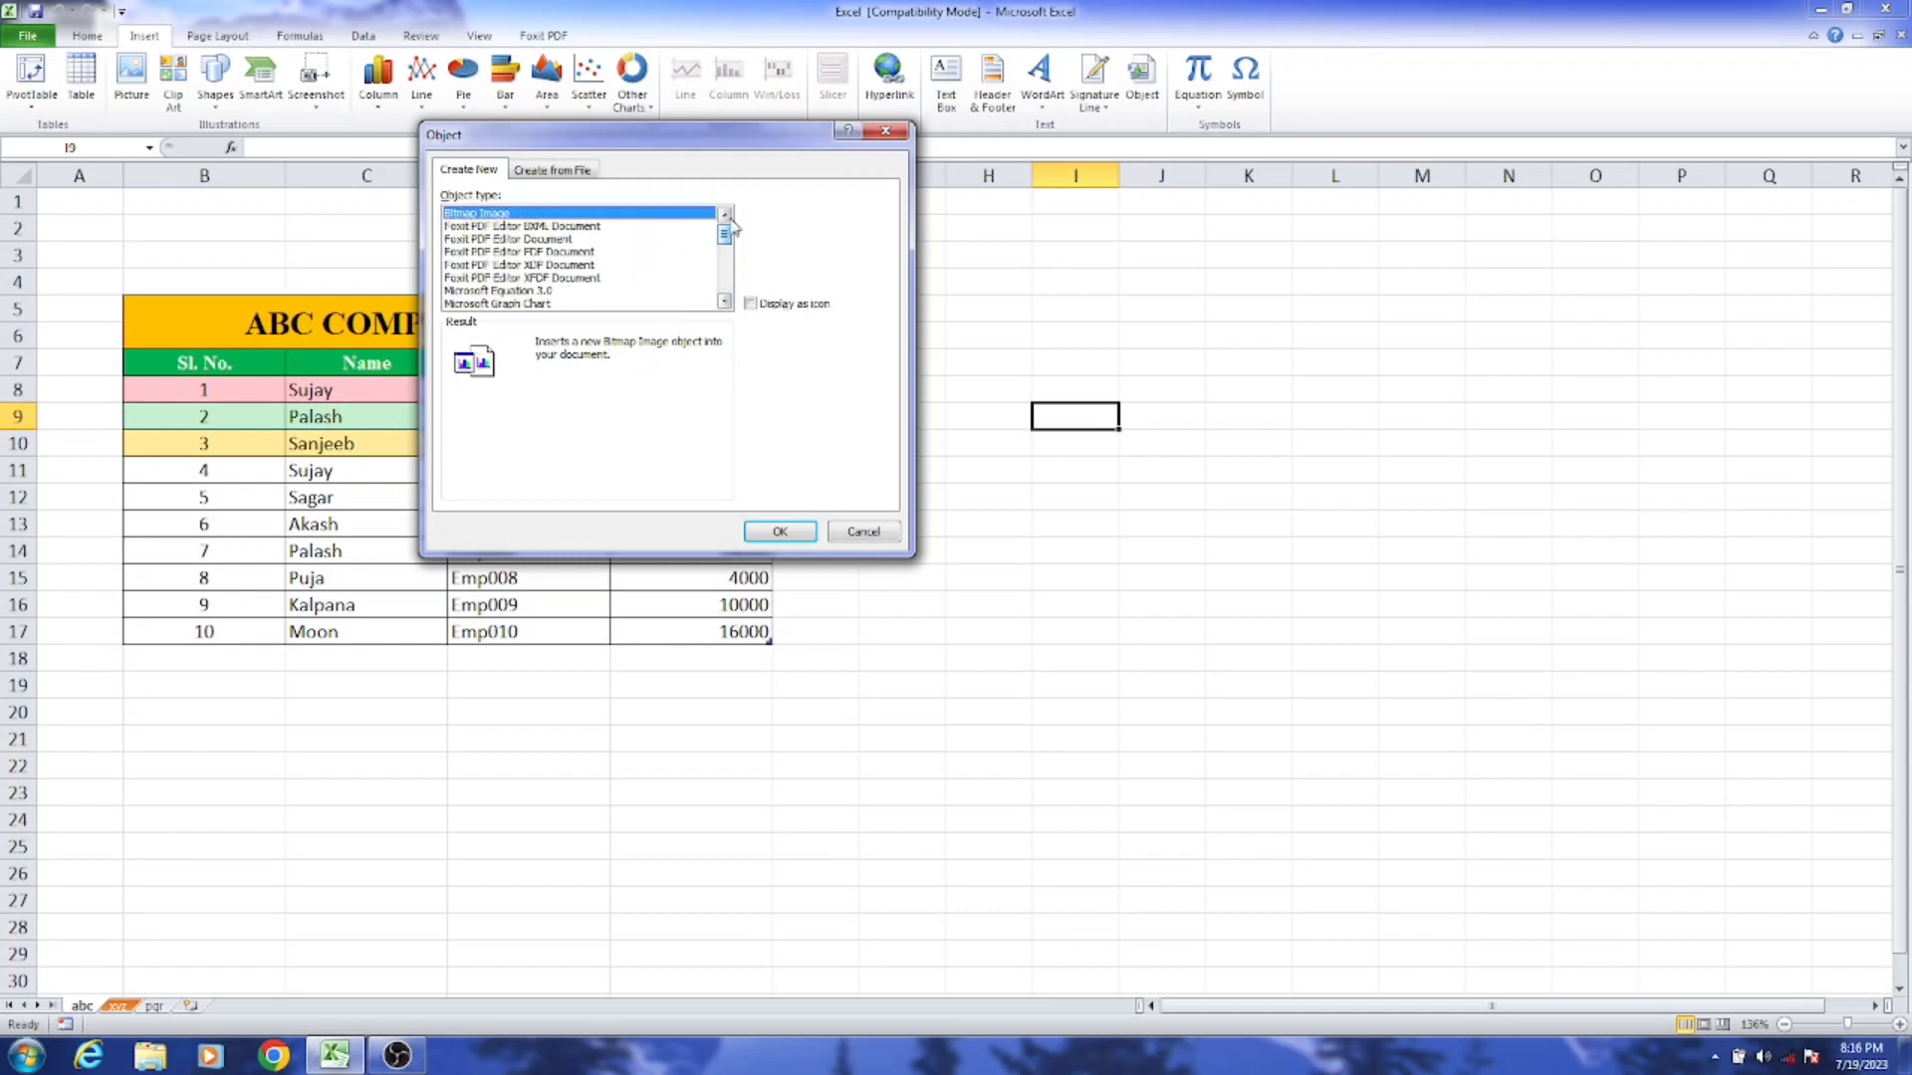
# Step: Embed the Fundamentals of Software Engineering fourth-edition PDF from the desktop at cell I9 as a Foxit PDF Editor Document object
pyautogui.click(522, 241)
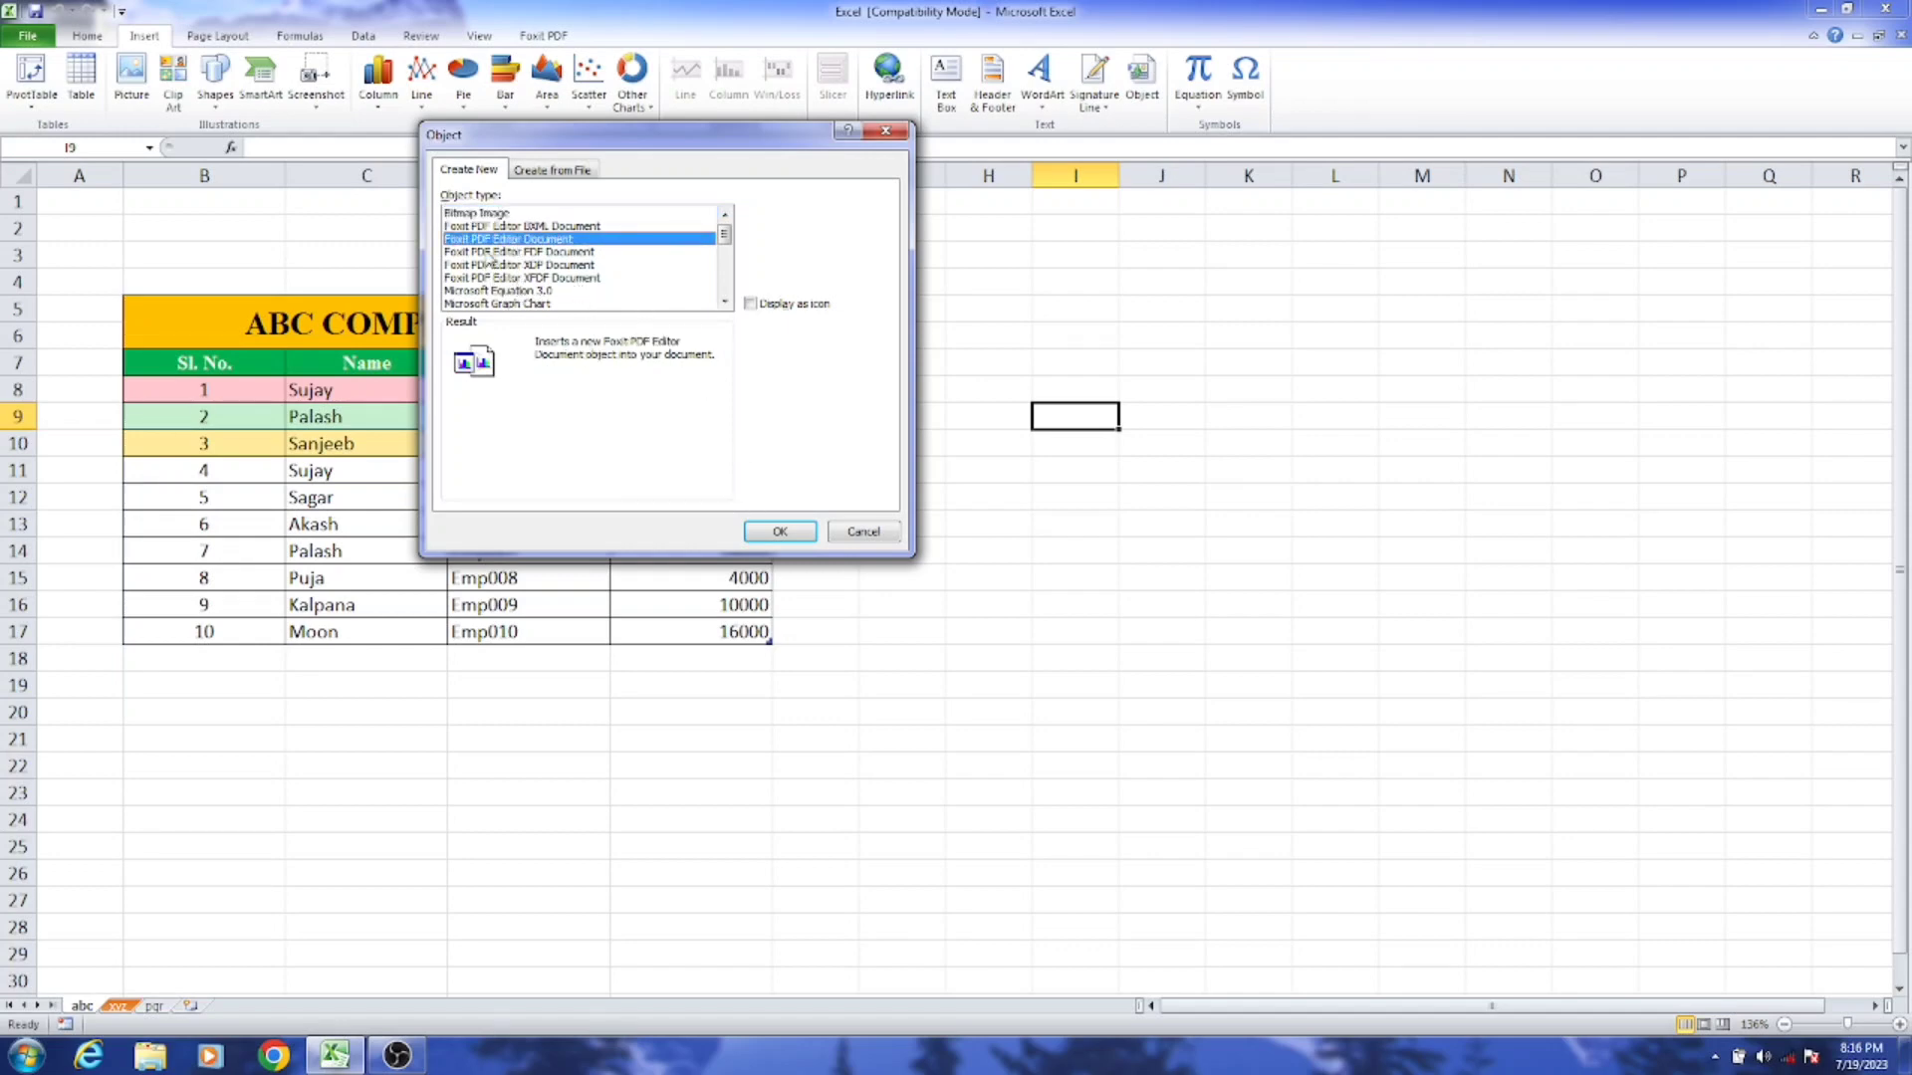
pyautogui.click(768, 532)
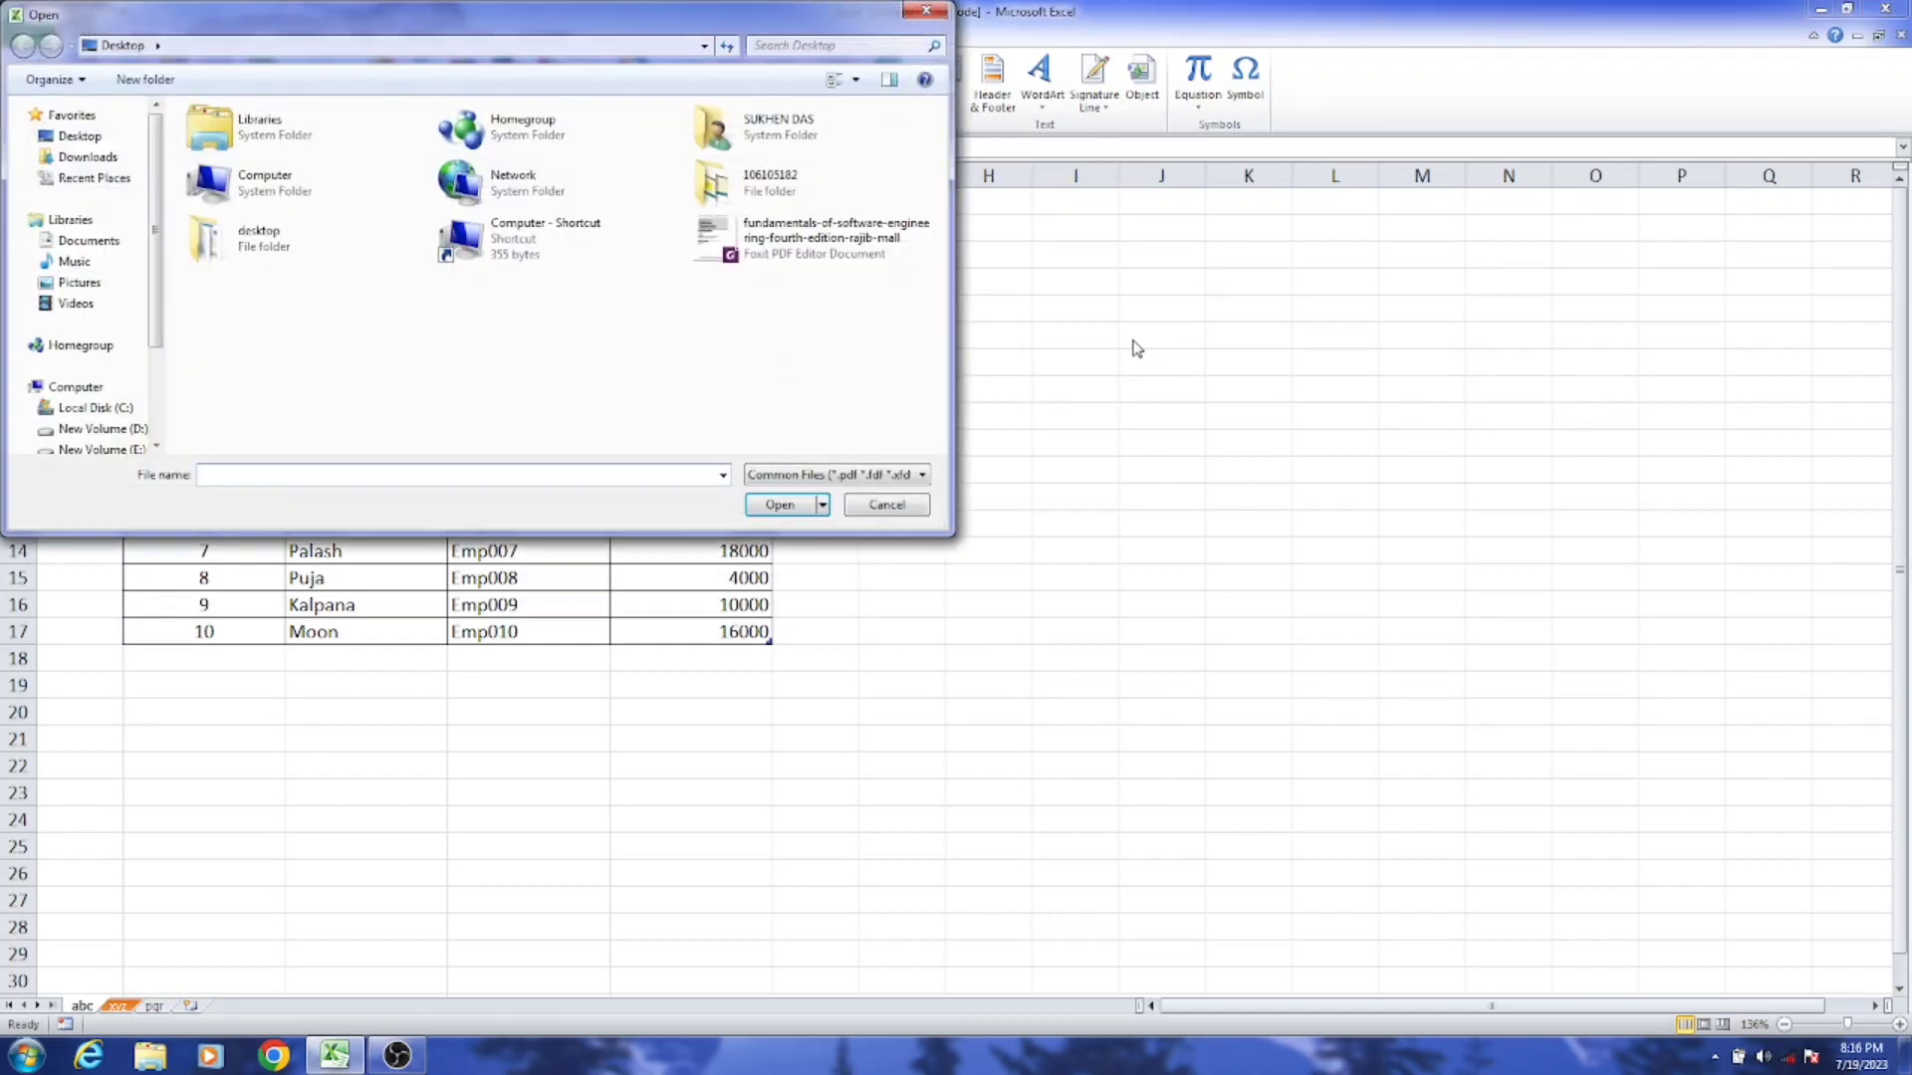
pyautogui.click(787, 241)
pyautogui.click(790, 518)
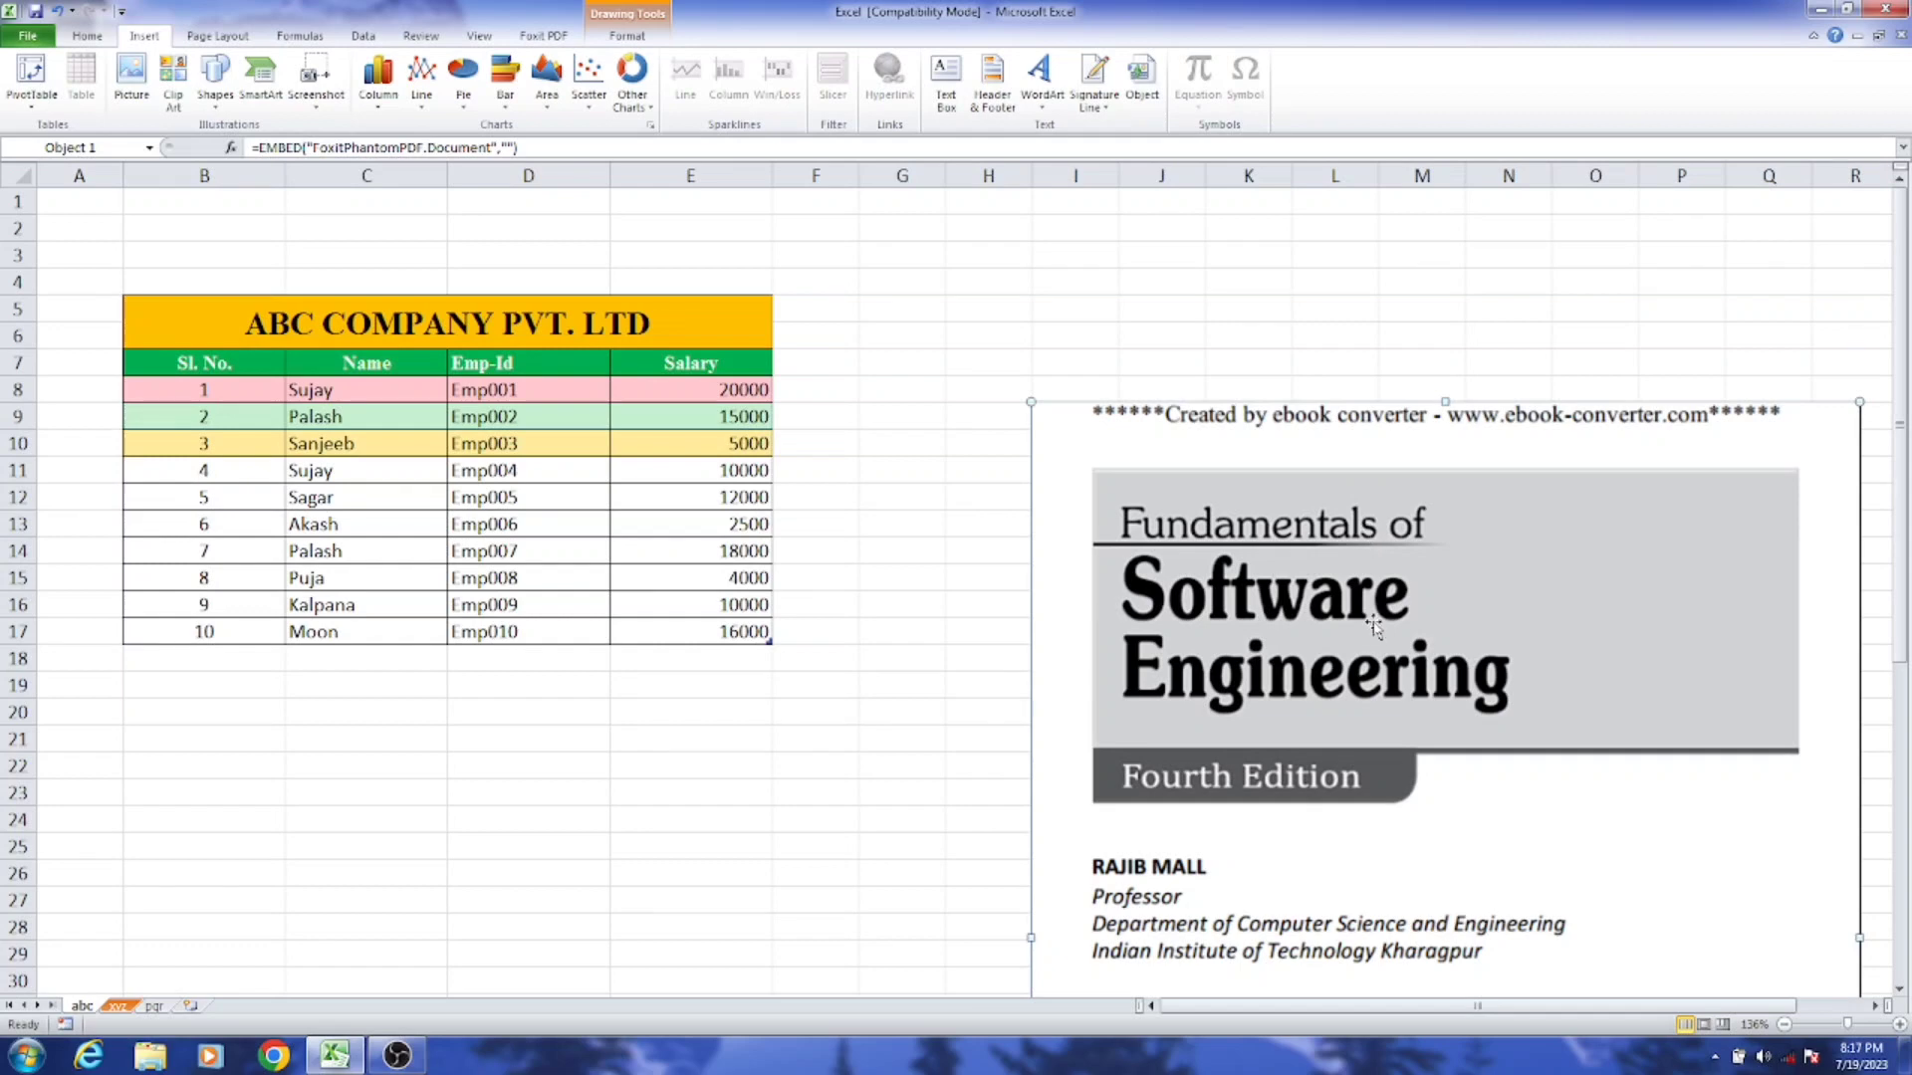
# Step: Shift the embedded PDF object up slightly and delete it from the sheet
pyautogui.moveTo(1326, 643); pyautogui.dragTo(1326, 617)
pyautogui.moveTo(1901, 298); pyautogui.dragTo(1906, 393)
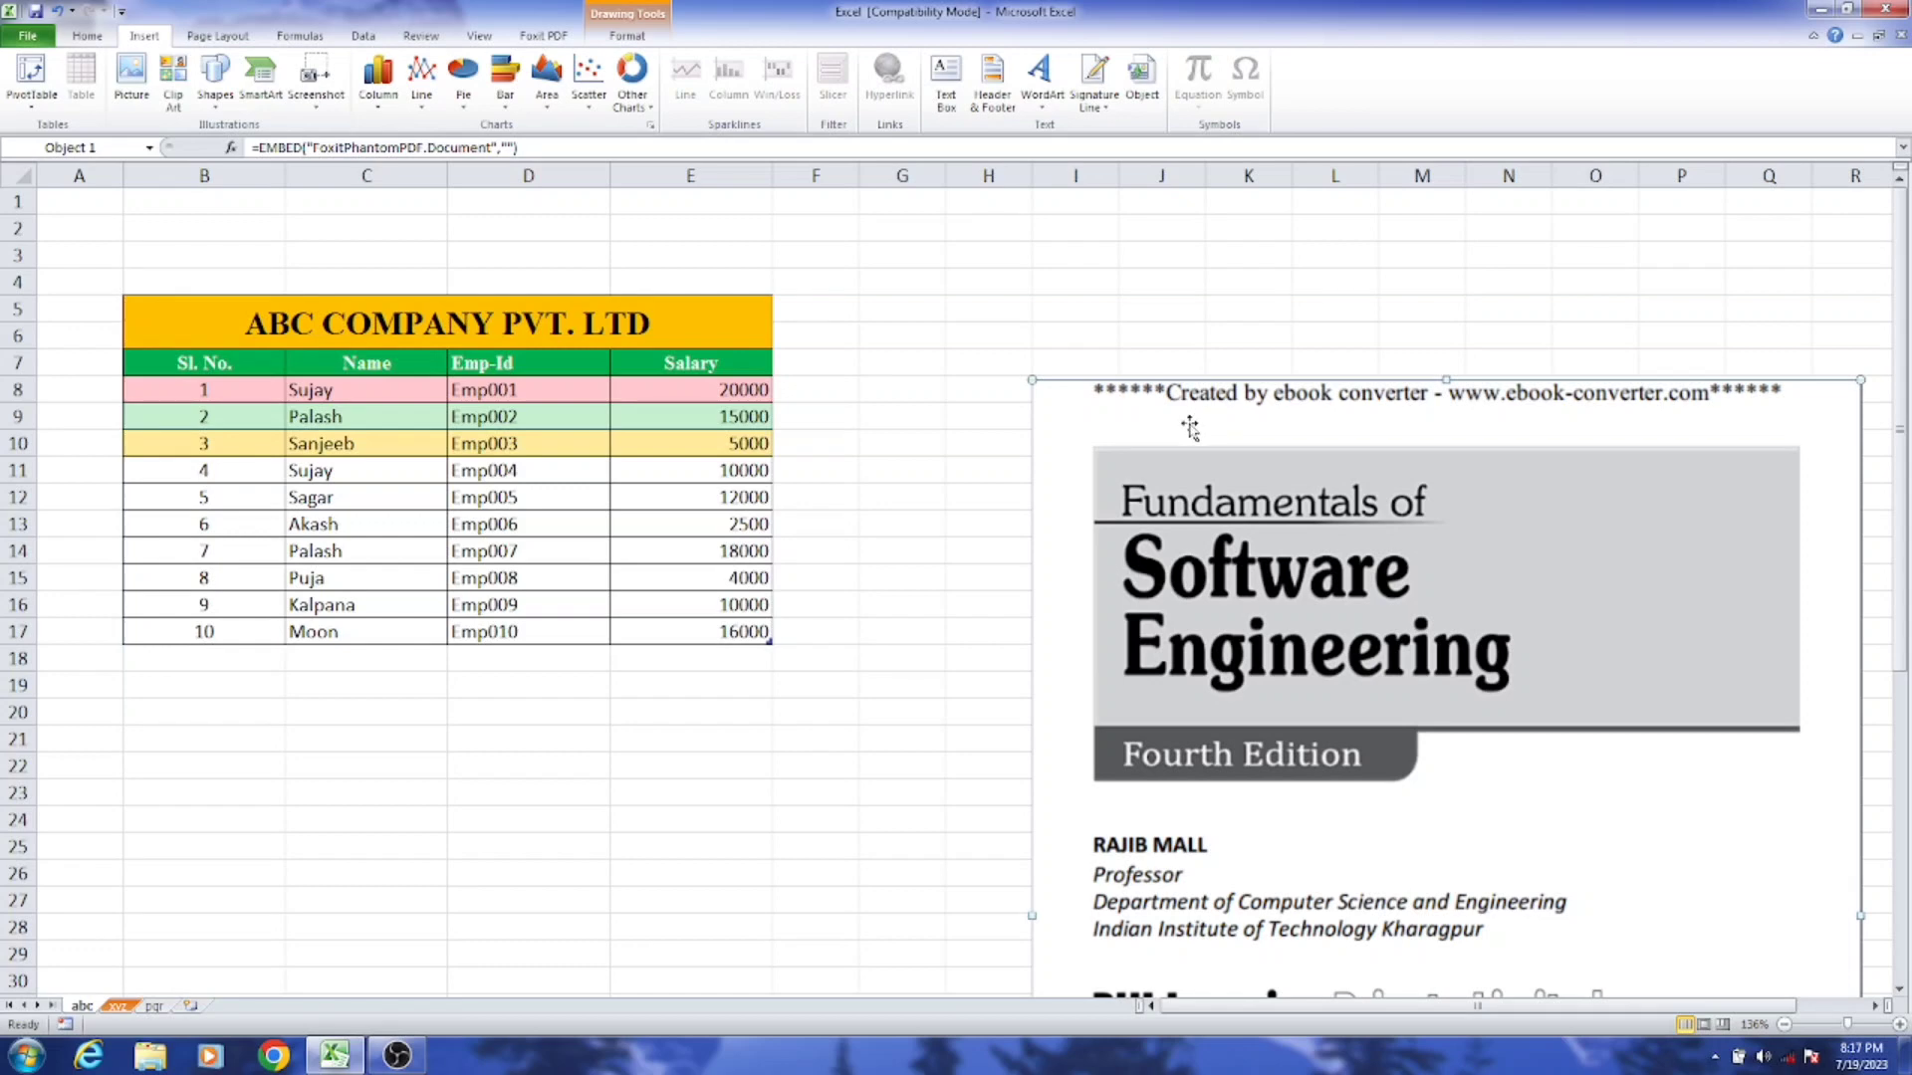
pyautogui.press('Delete')
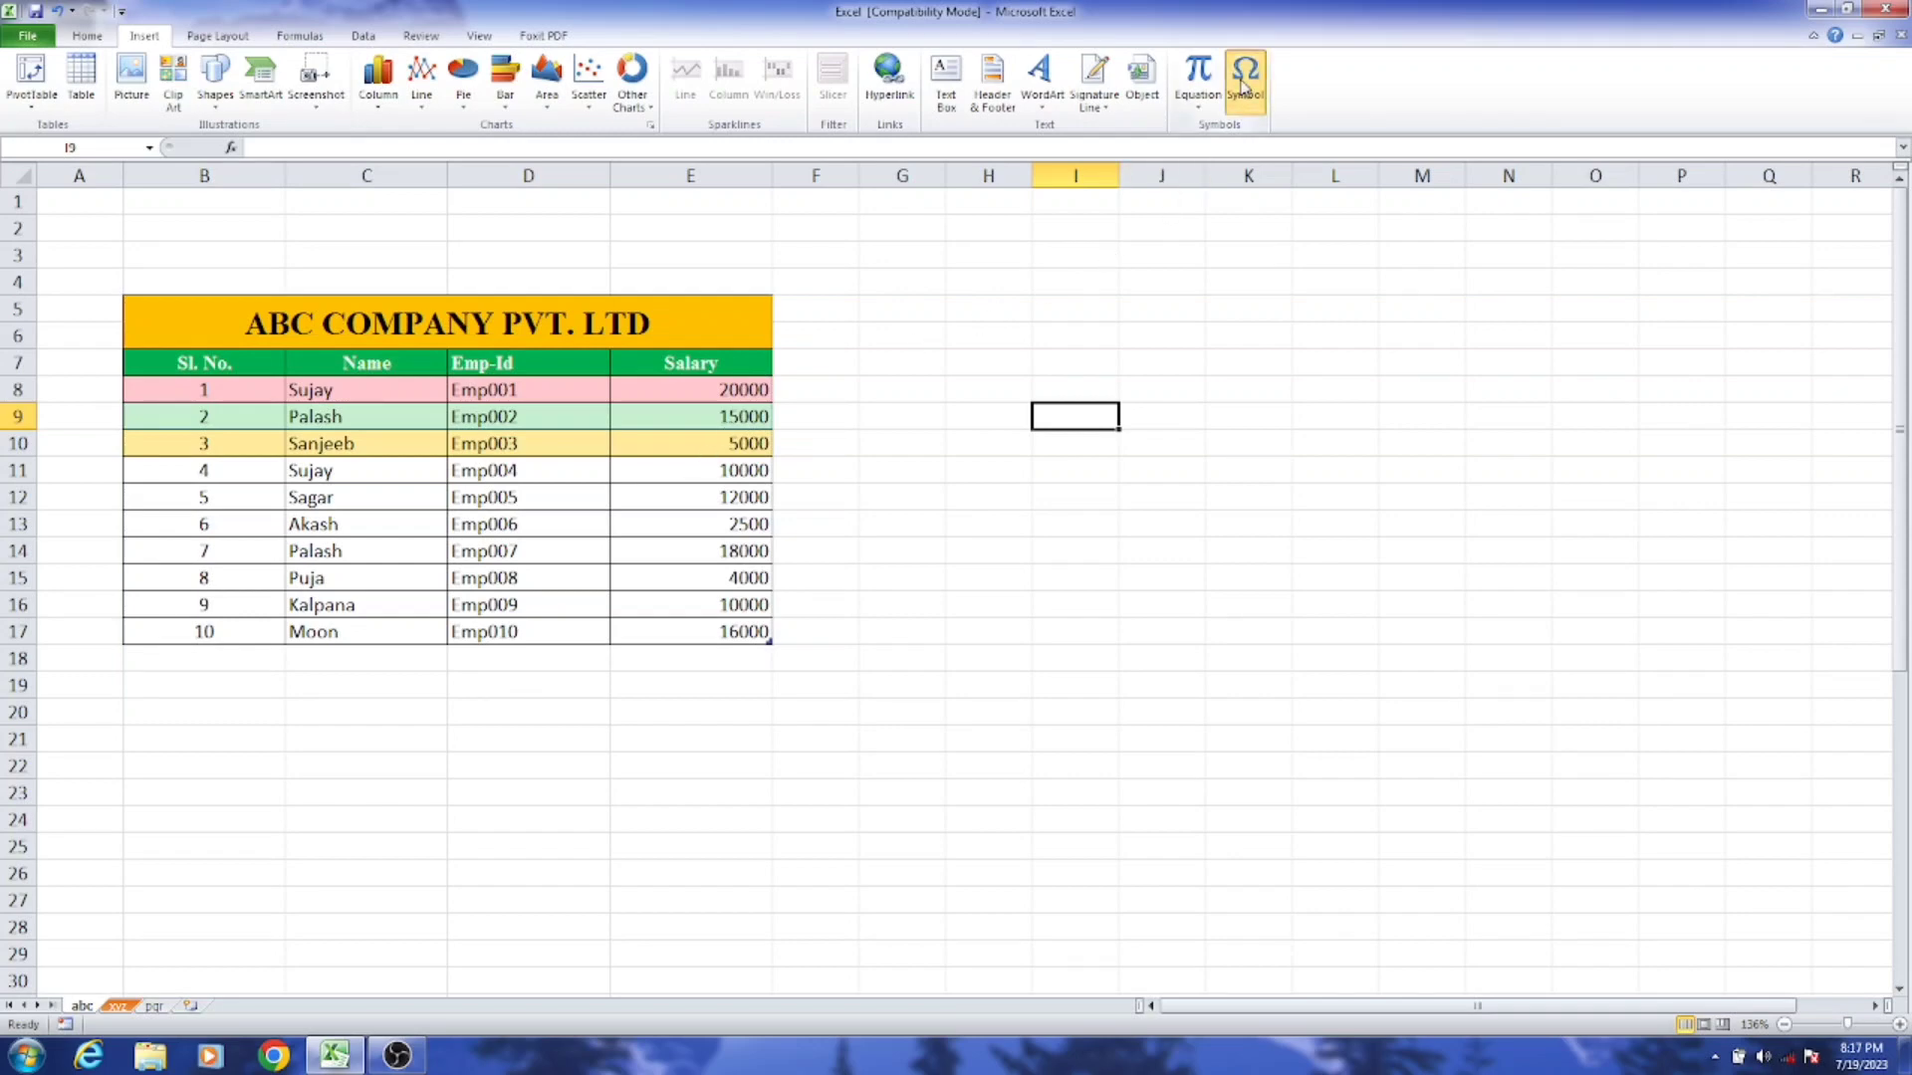
# Step: Insert the Euro sign (€) and the Copyright sign (©) into cell I9 as symbols
pyautogui.click(1244, 86)
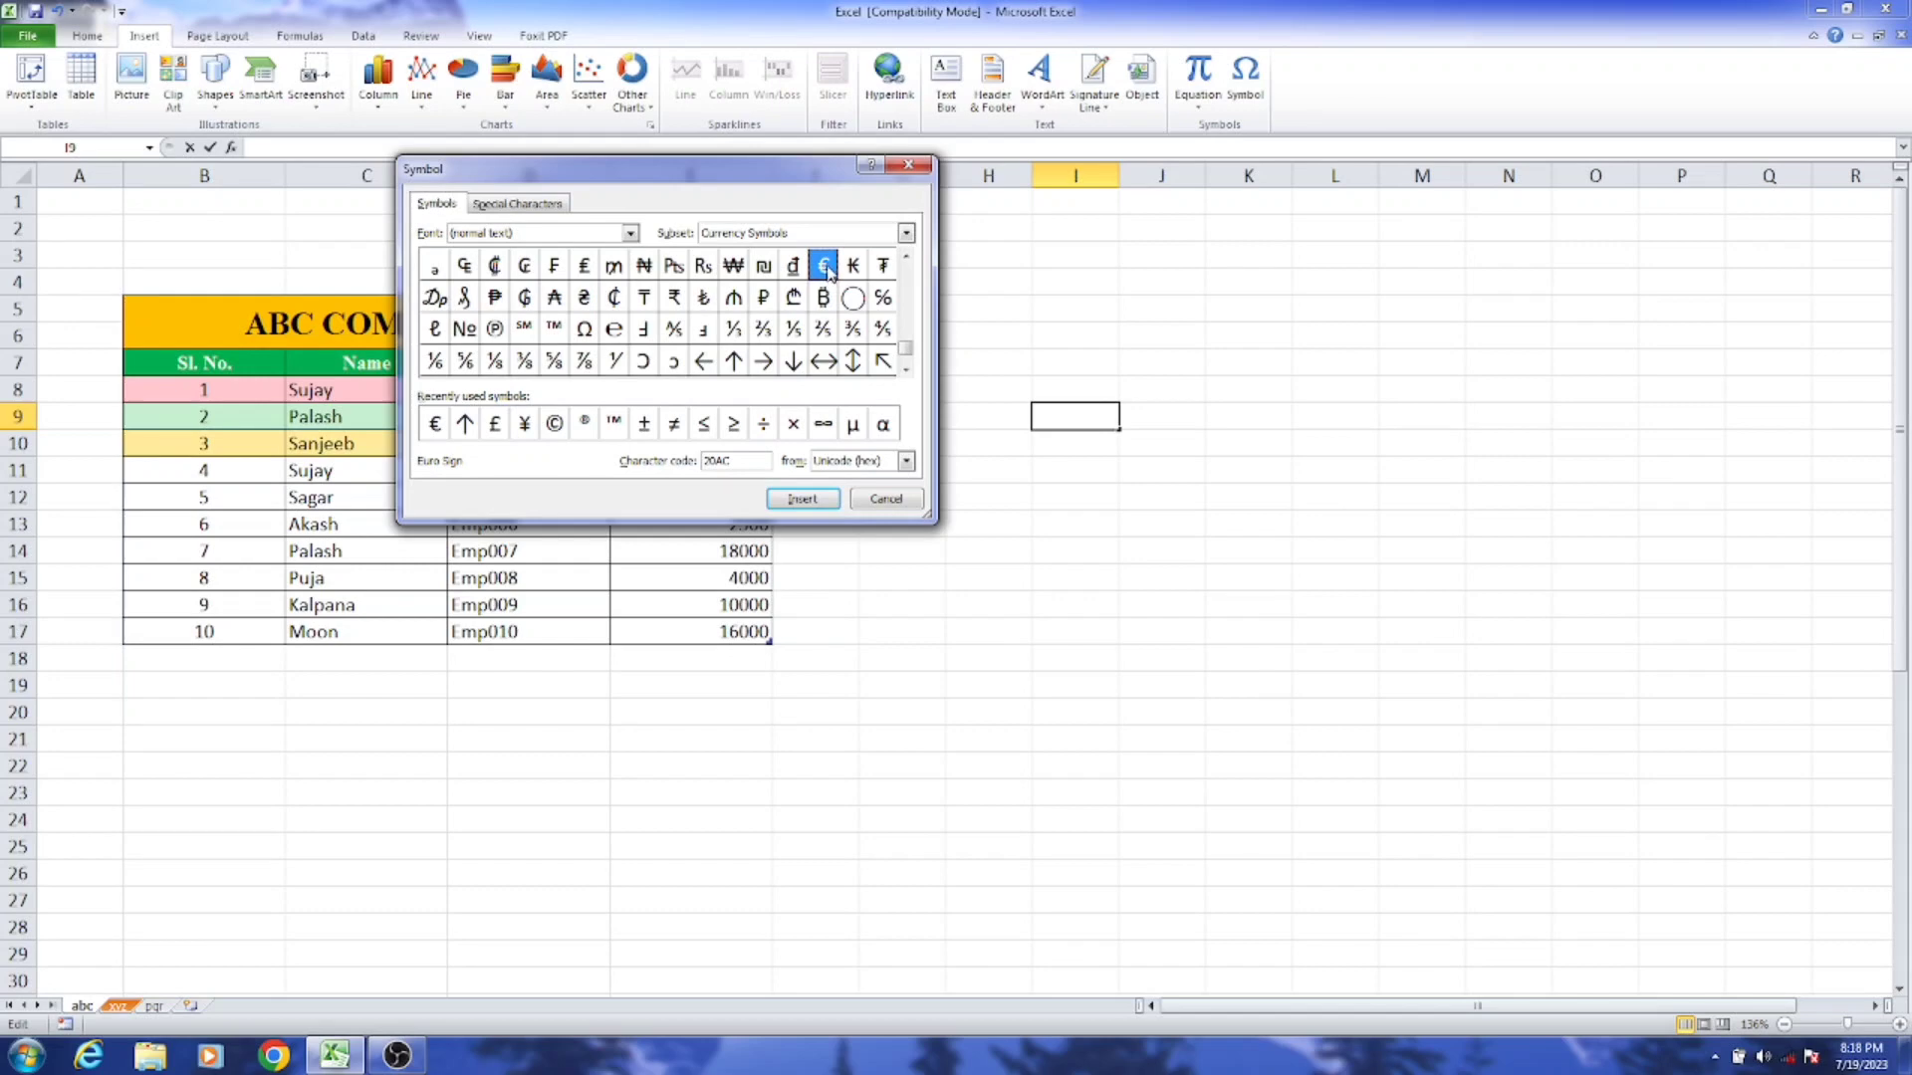
pyautogui.click(812, 501)
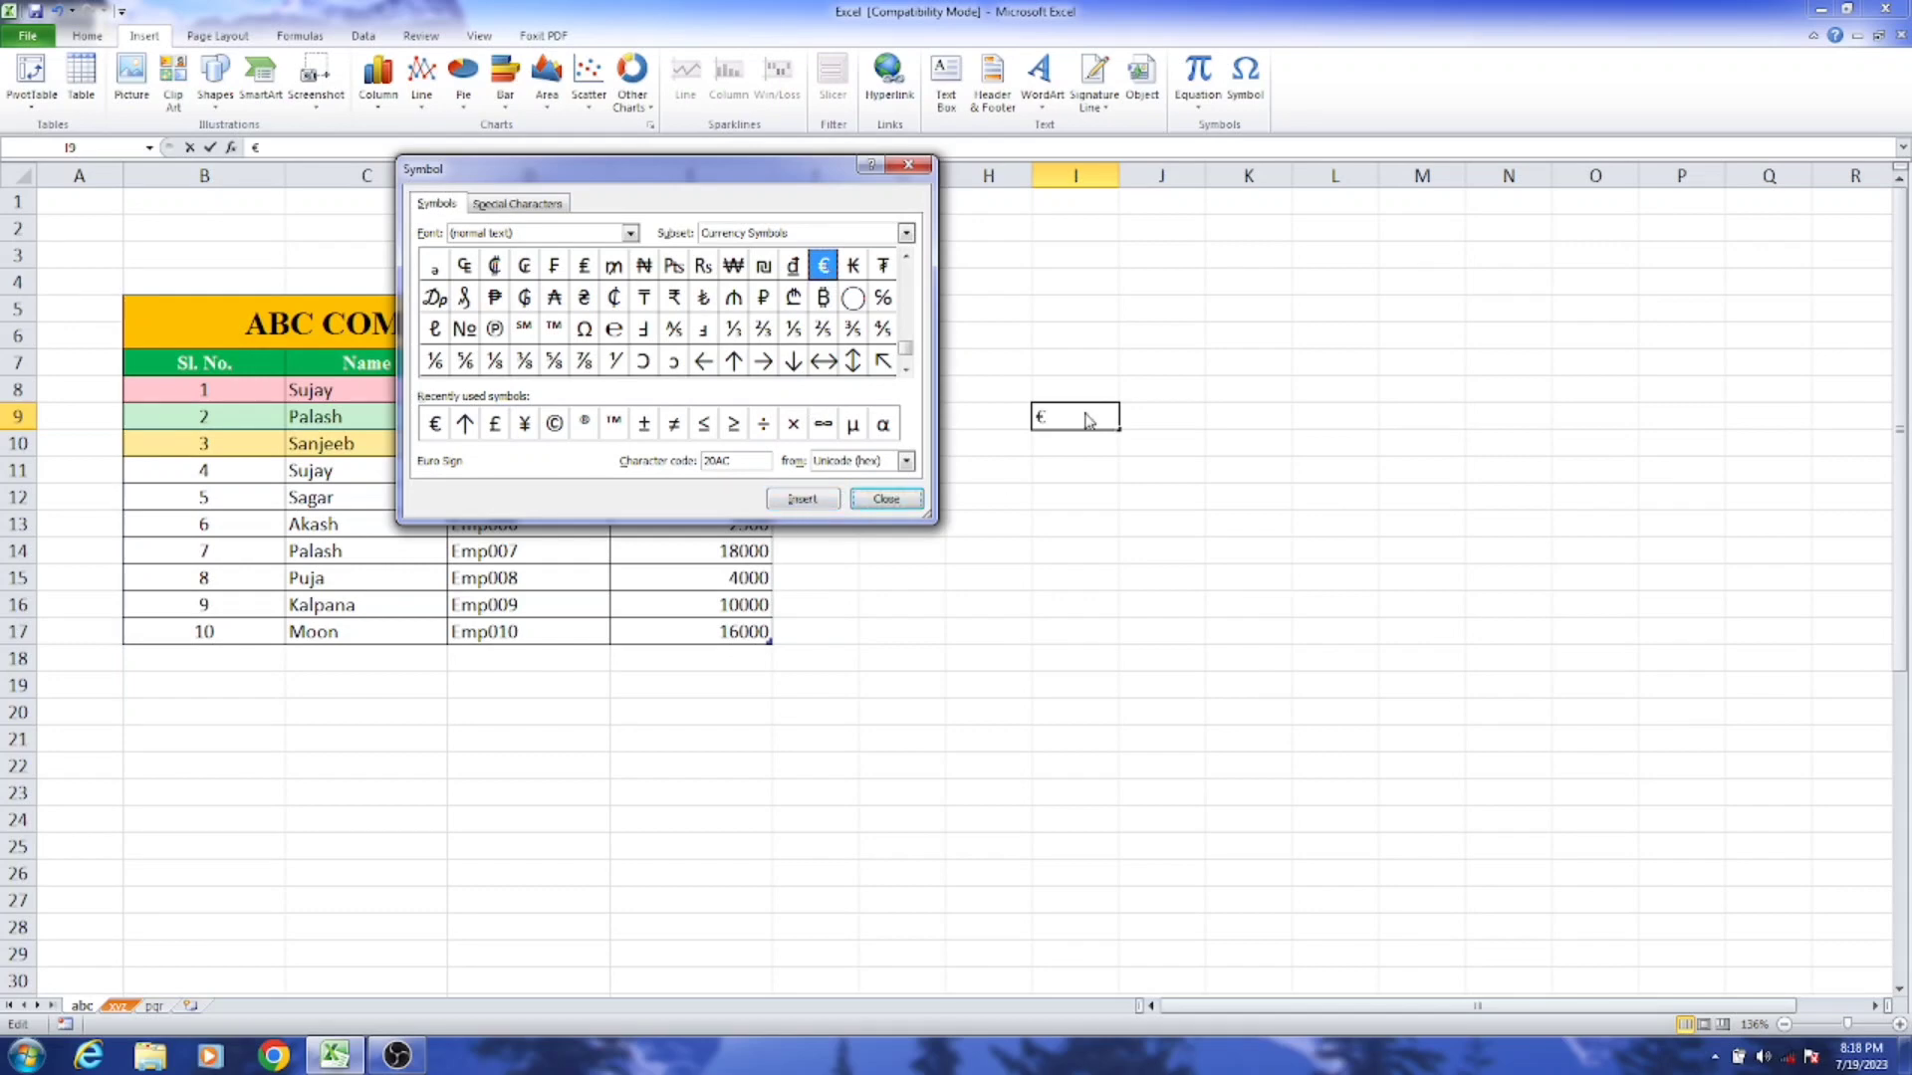
pyautogui.moveTo(907, 349)
pyautogui.mouseDown()
pyautogui.moveTo(912, 314)
pyautogui.moveTo(909, 357)
pyautogui.mouseUp()
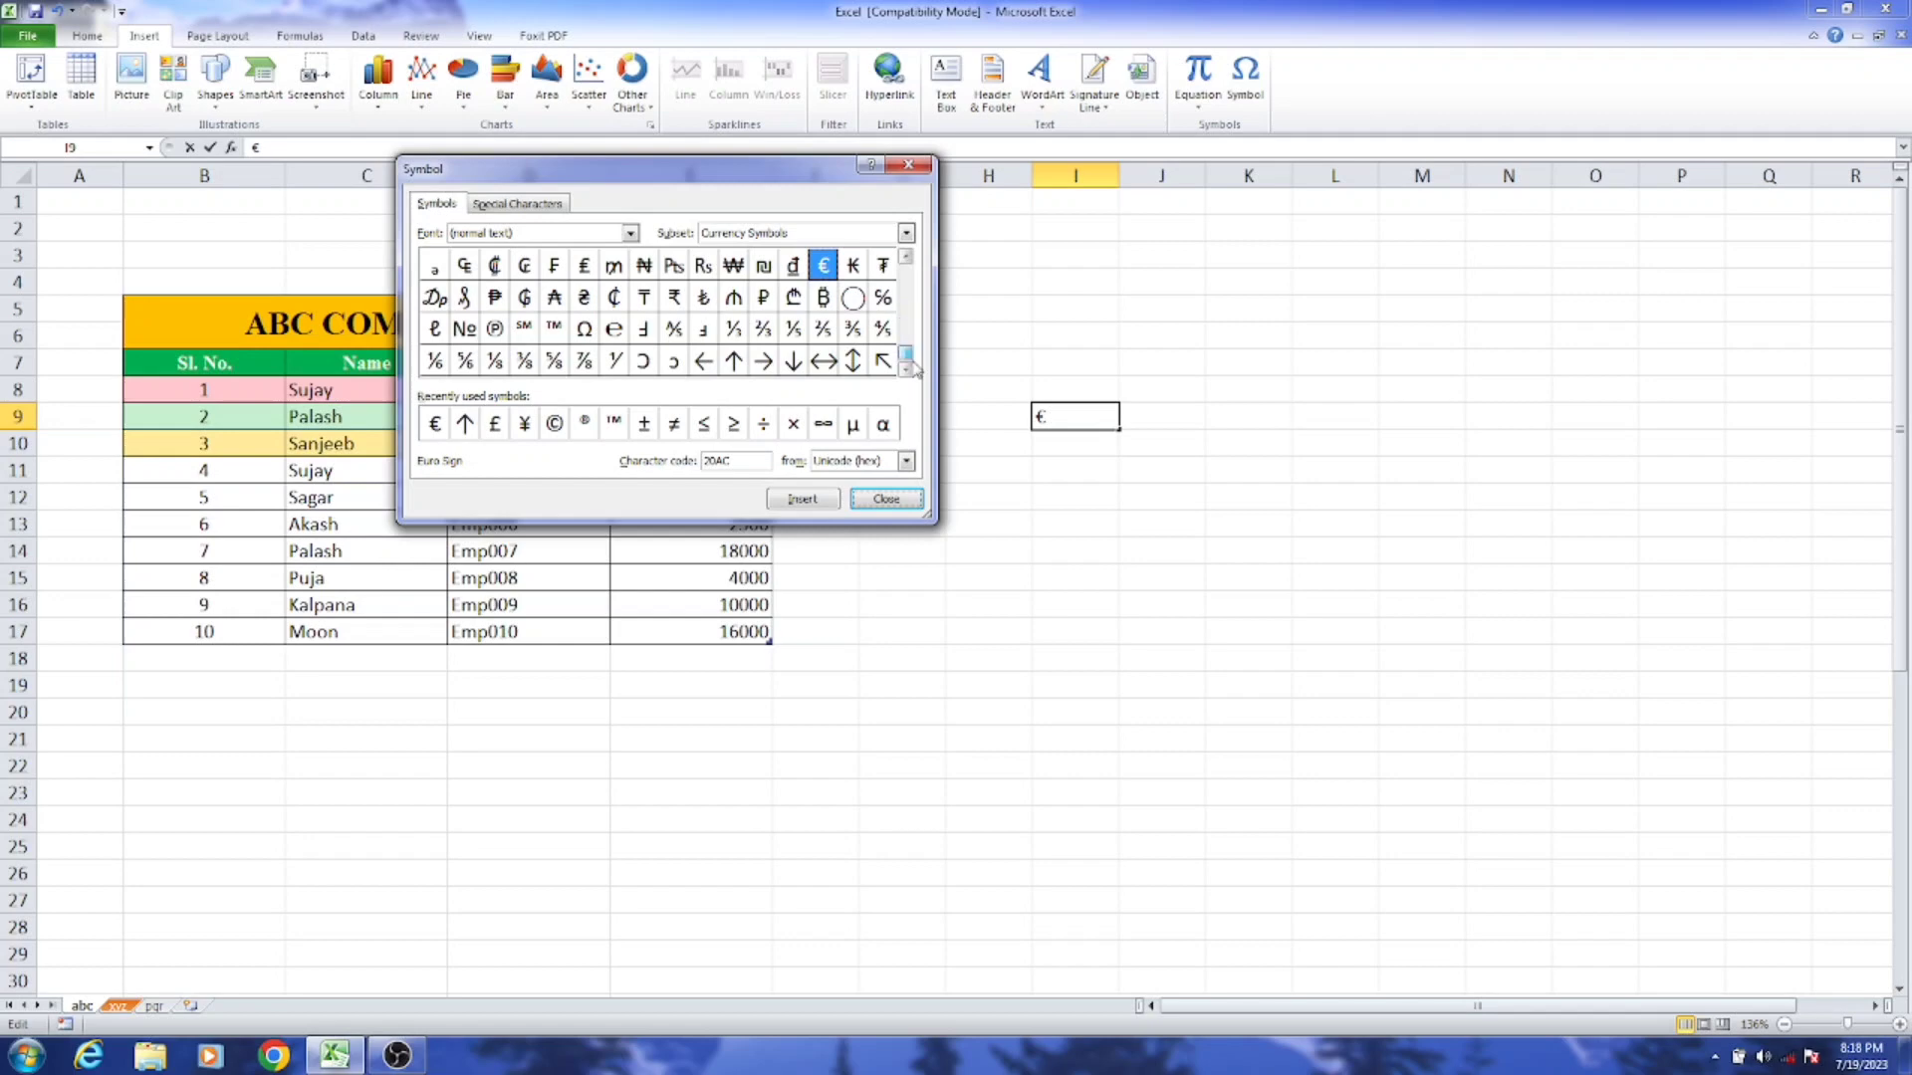
pyautogui.click(555, 425)
pyautogui.click(803, 499)
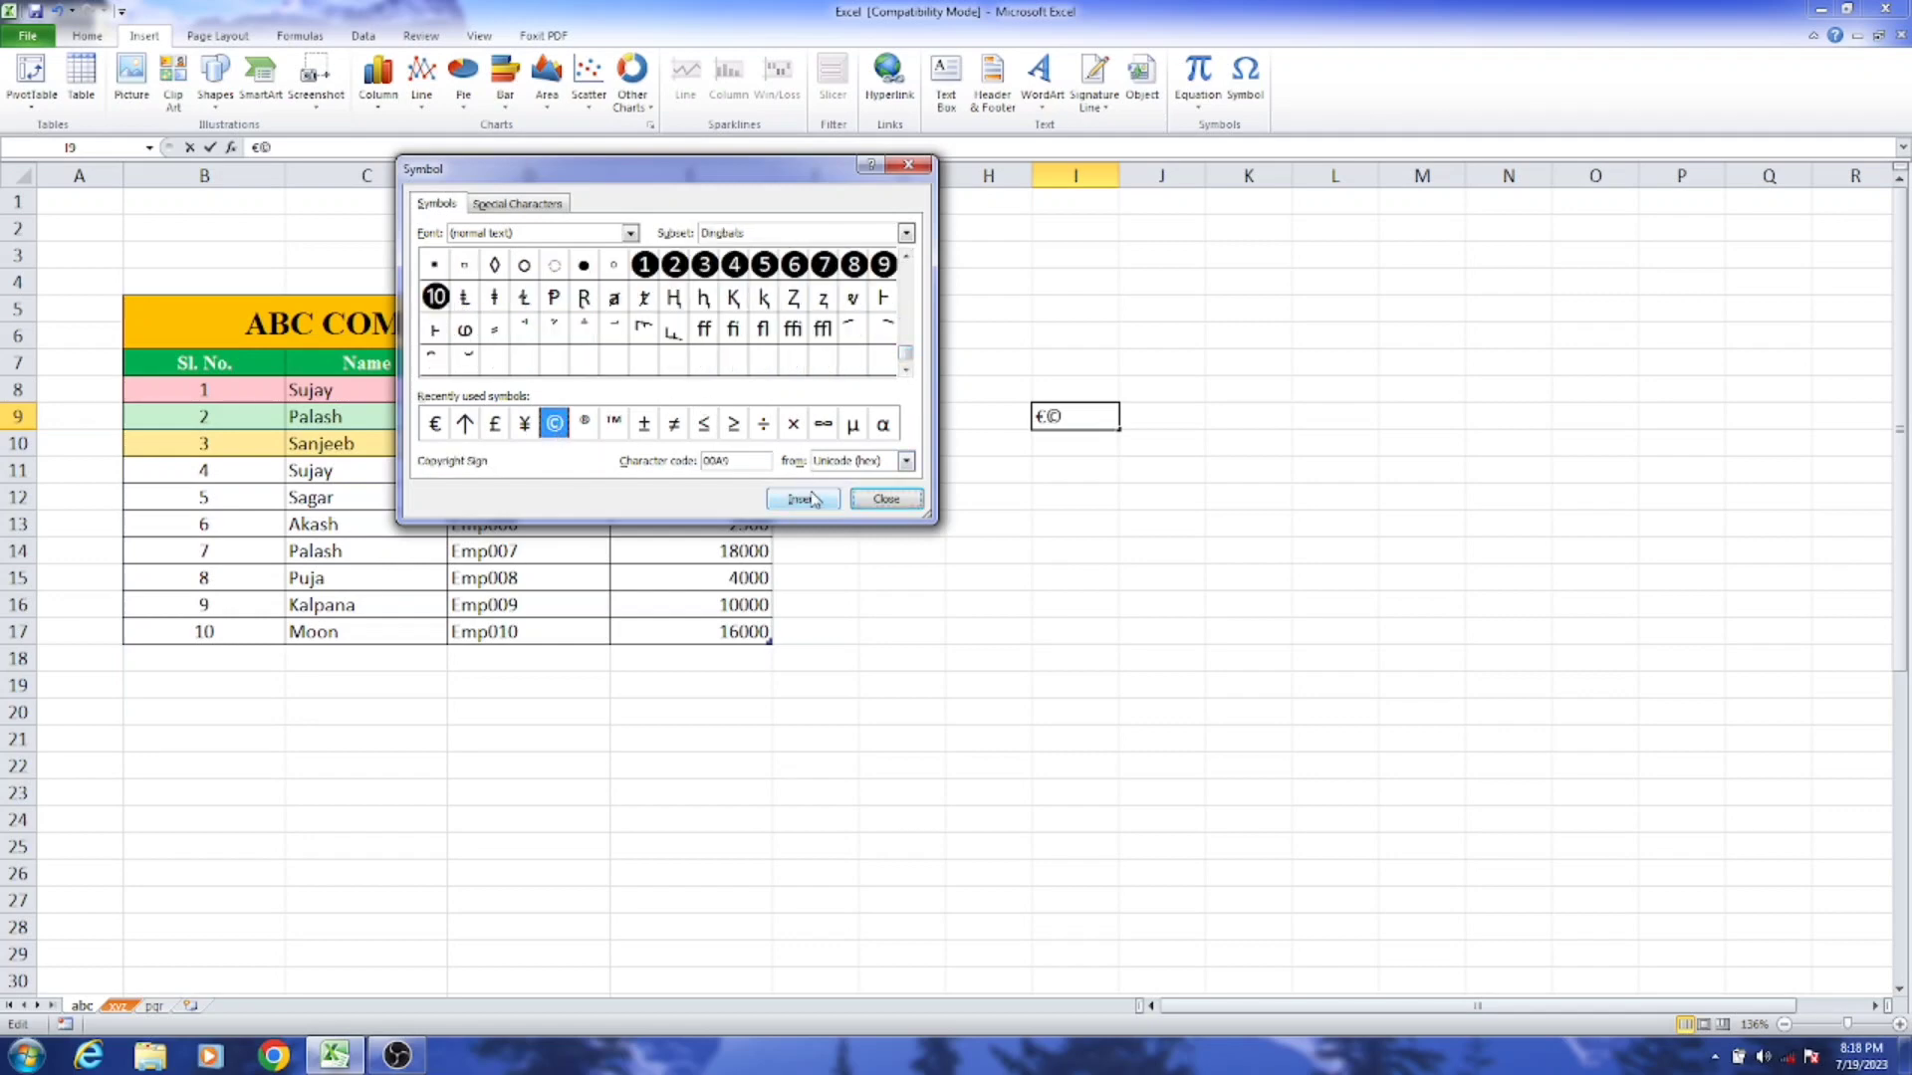
# Step: Add the Greater Than Or Equal To (≥) and Greek Small Letter Alpha (α) symbols to cell I9
pyautogui.click(734, 424)
pyautogui.click(803, 499)
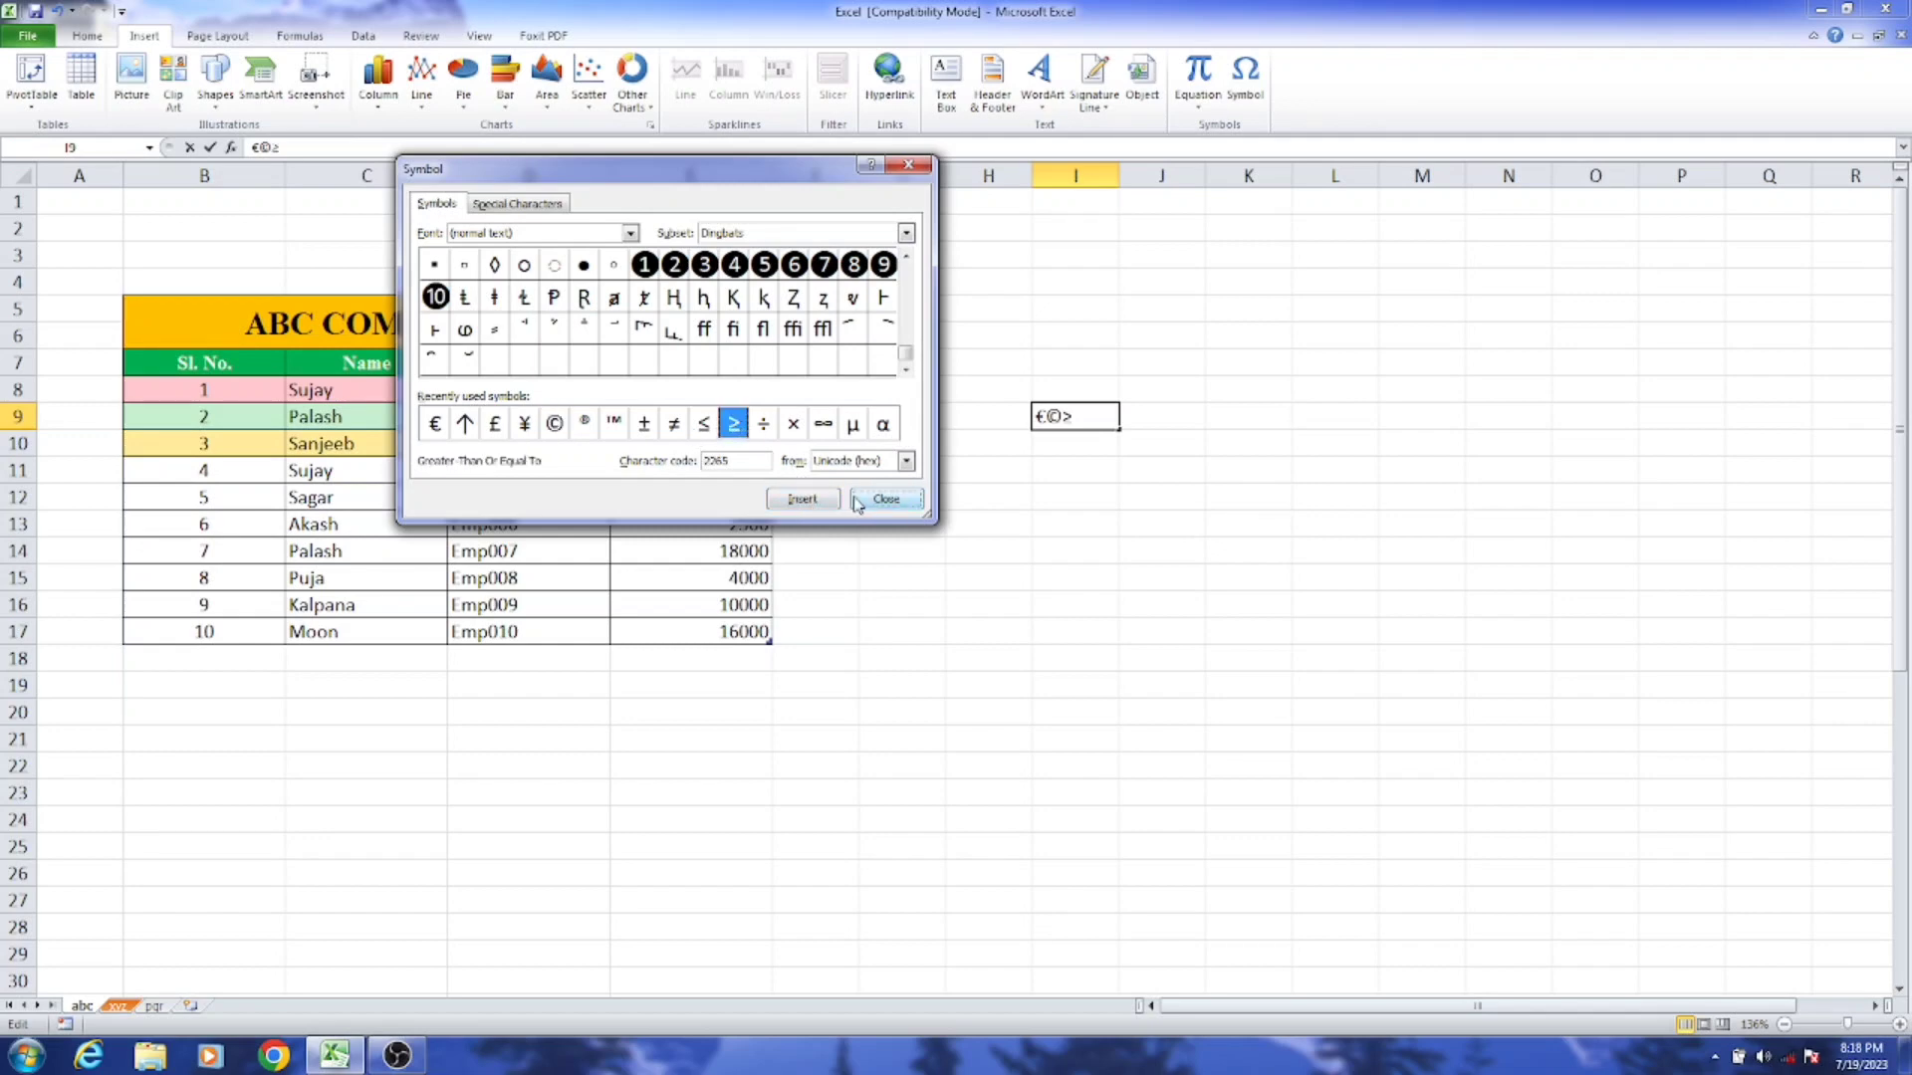
pyautogui.click(882, 424)
pyautogui.click(802, 499)
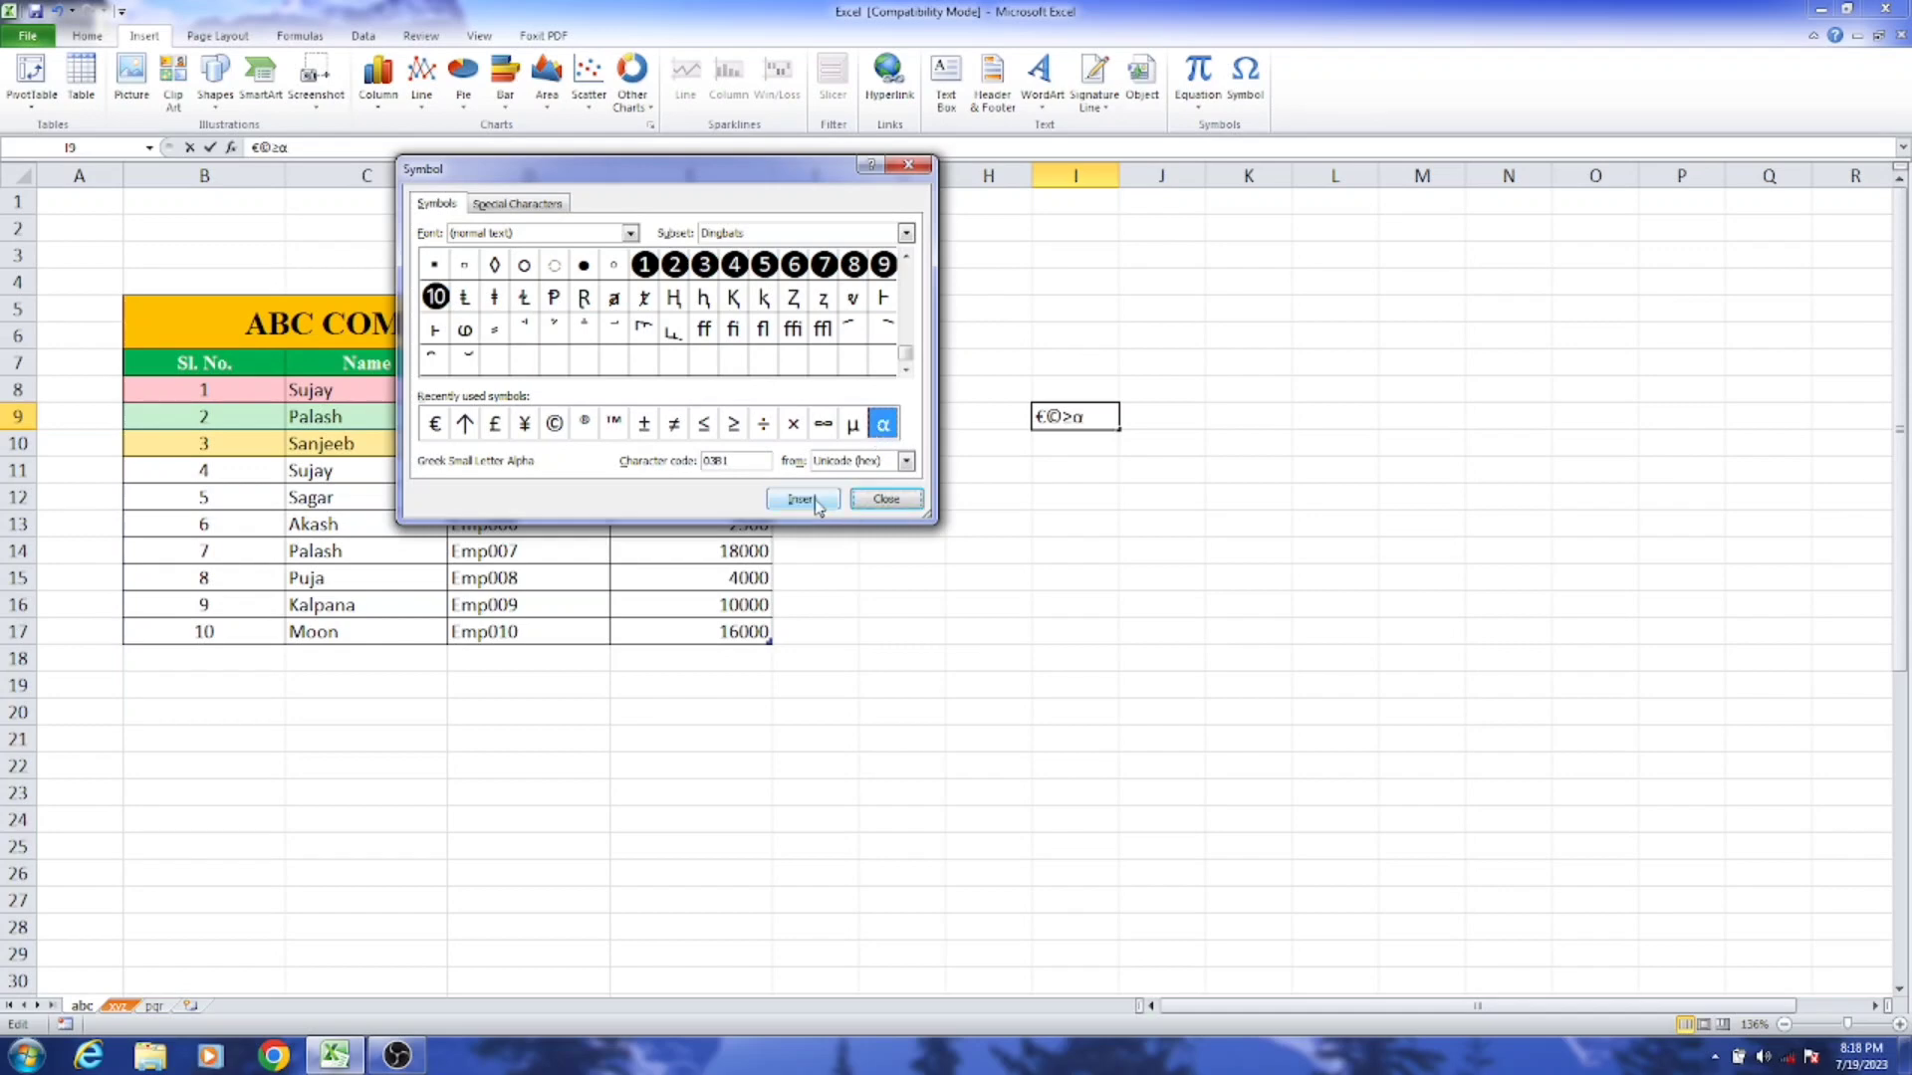
# Step: Add the Combining Macron-Acute mark from the Combining Diacritical Marks Supplement subset to cell I9 and commit the entry
pyautogui.moveTo(906, 353)
pyautogui.mouseDown()
pyautogui.moveTo(917, 281)
pyautogui.moveTo(914, 334)
pyautogui.mouseUp()
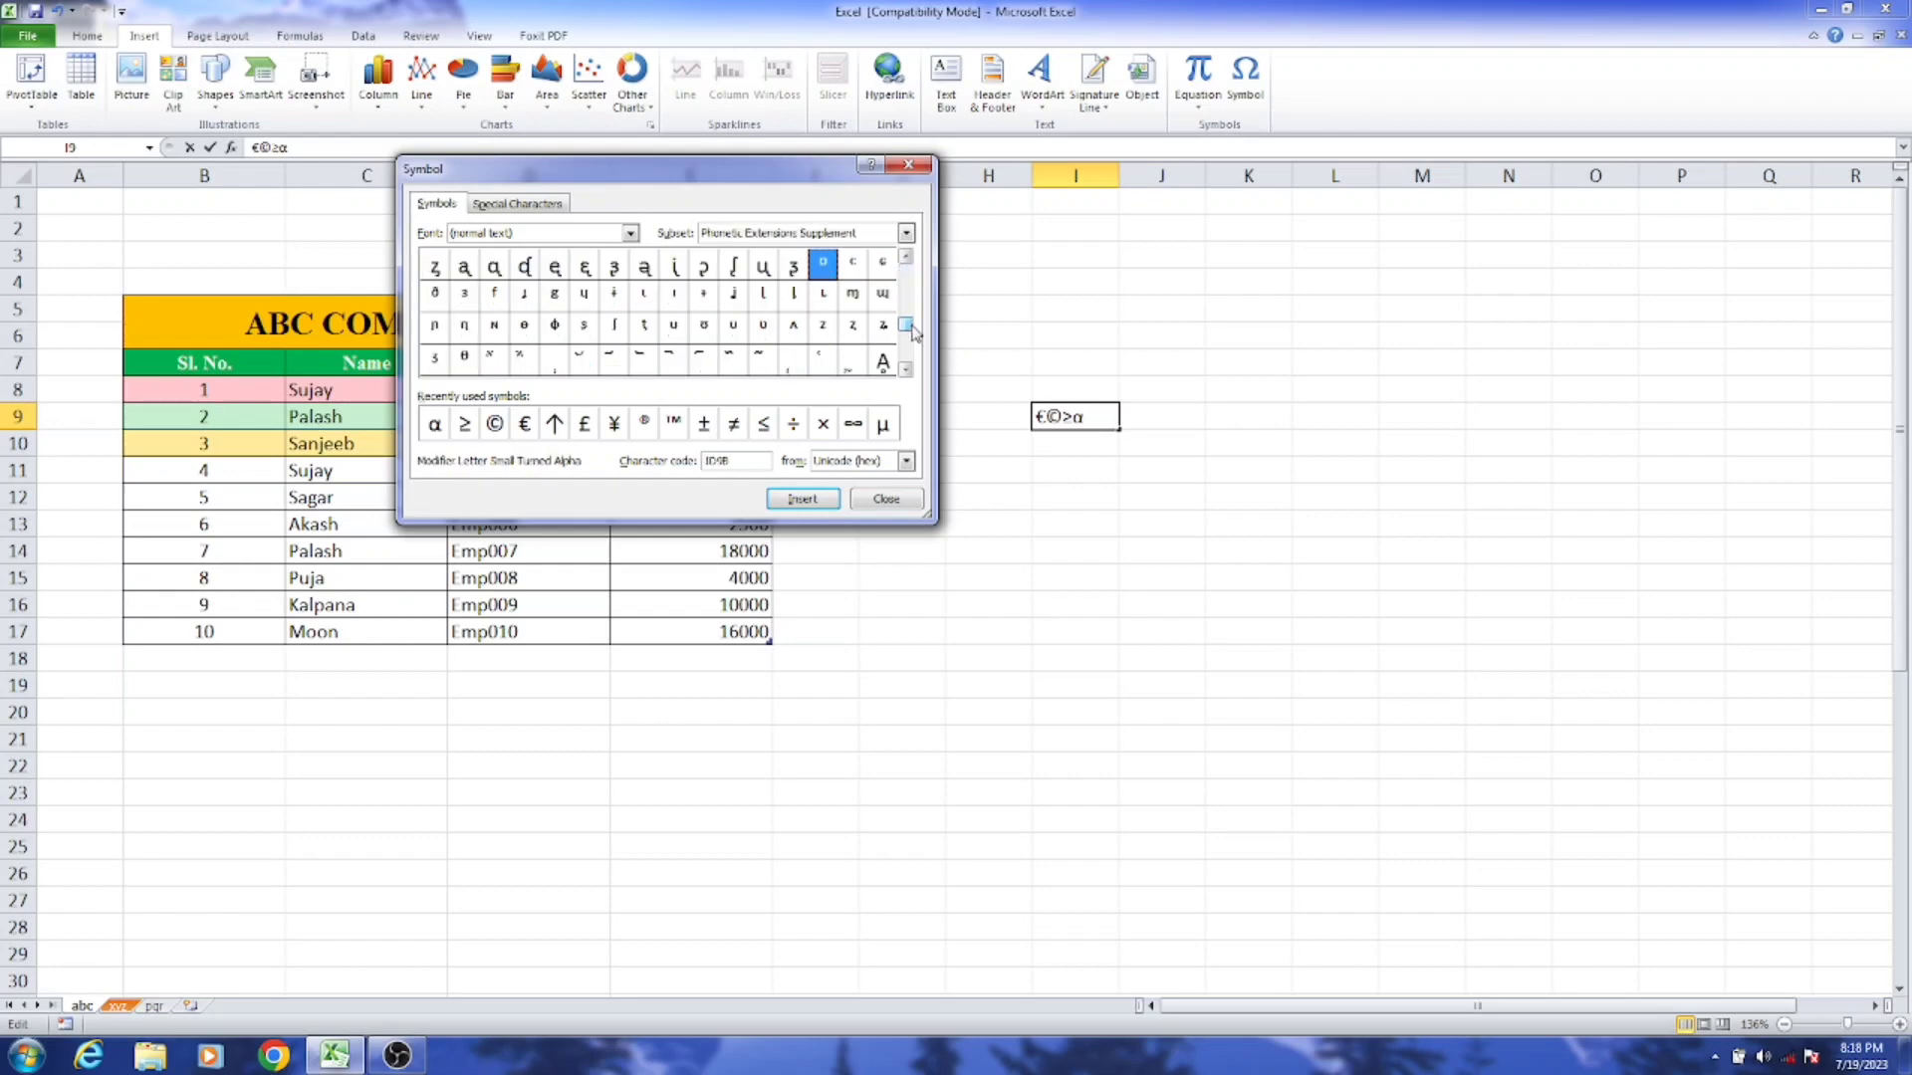
pyautogui.click(614, 359)
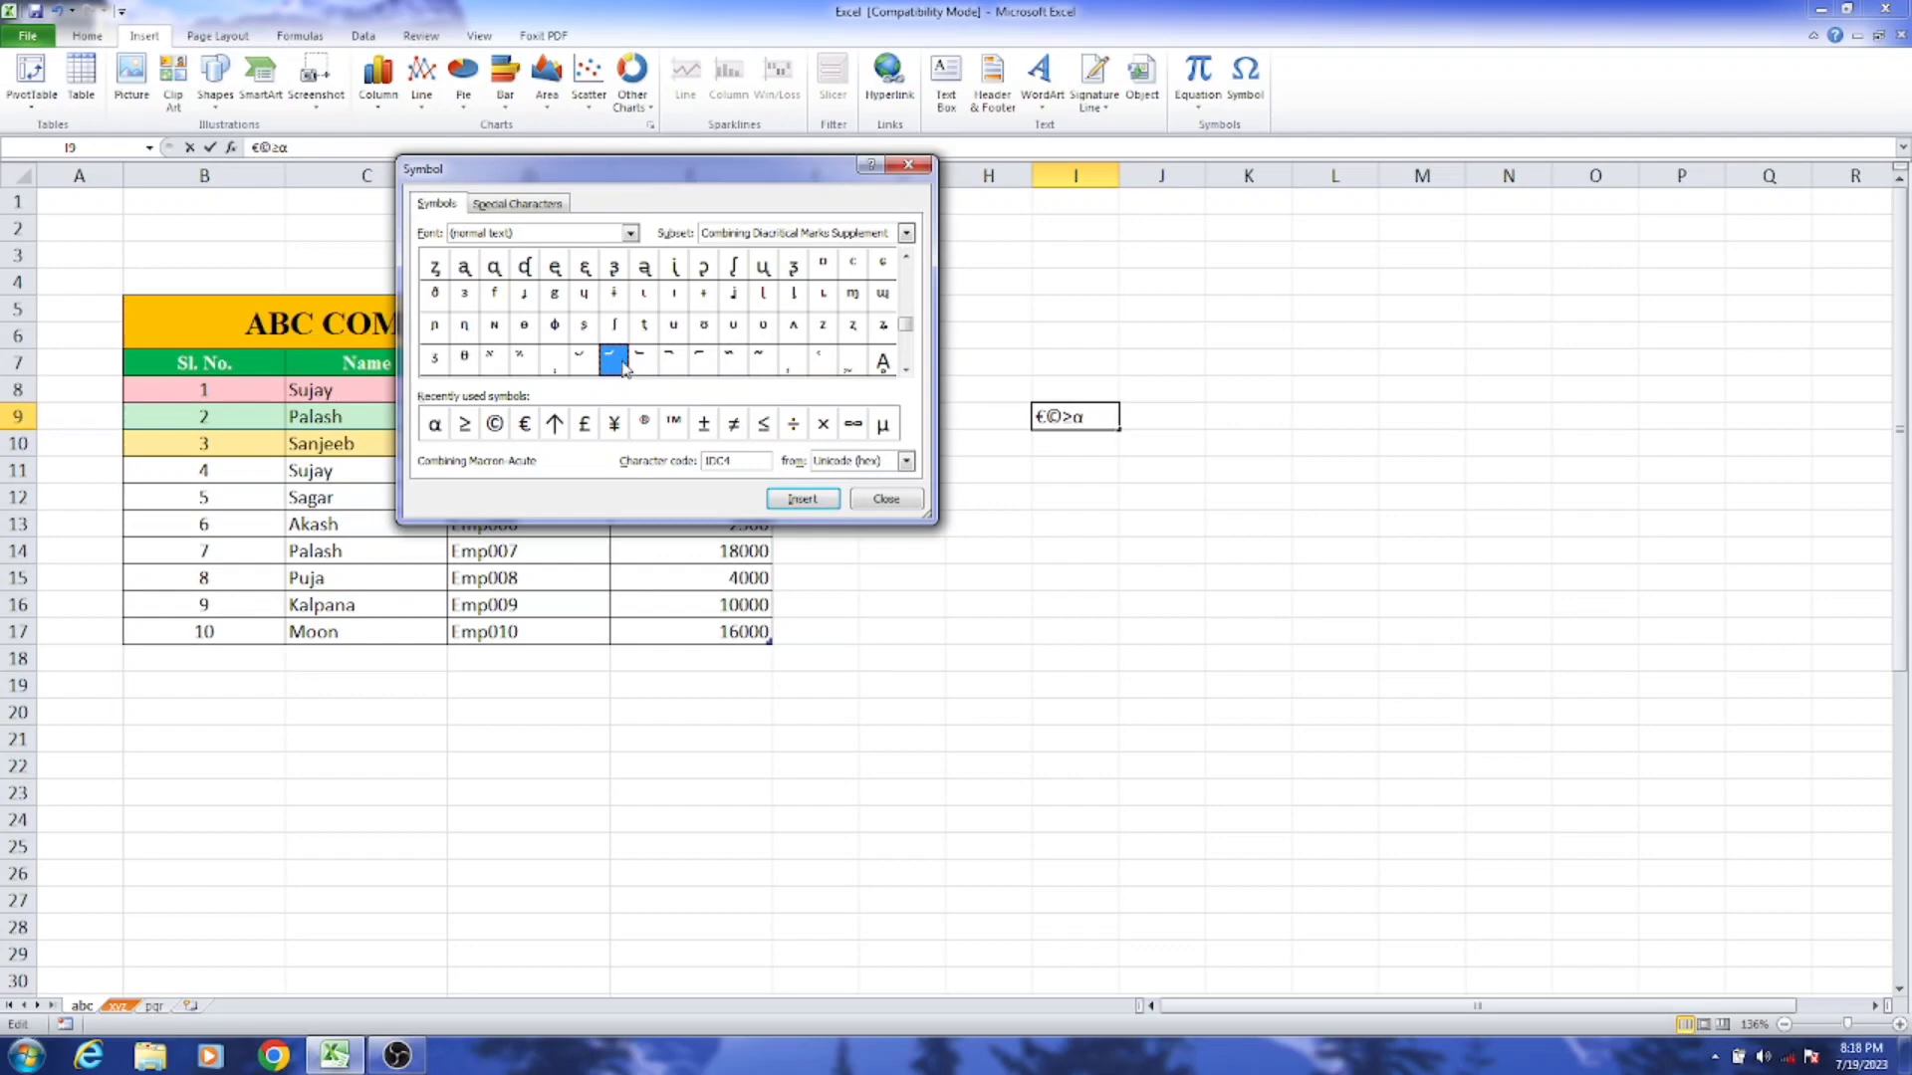
pyautogui.click(810, 502)
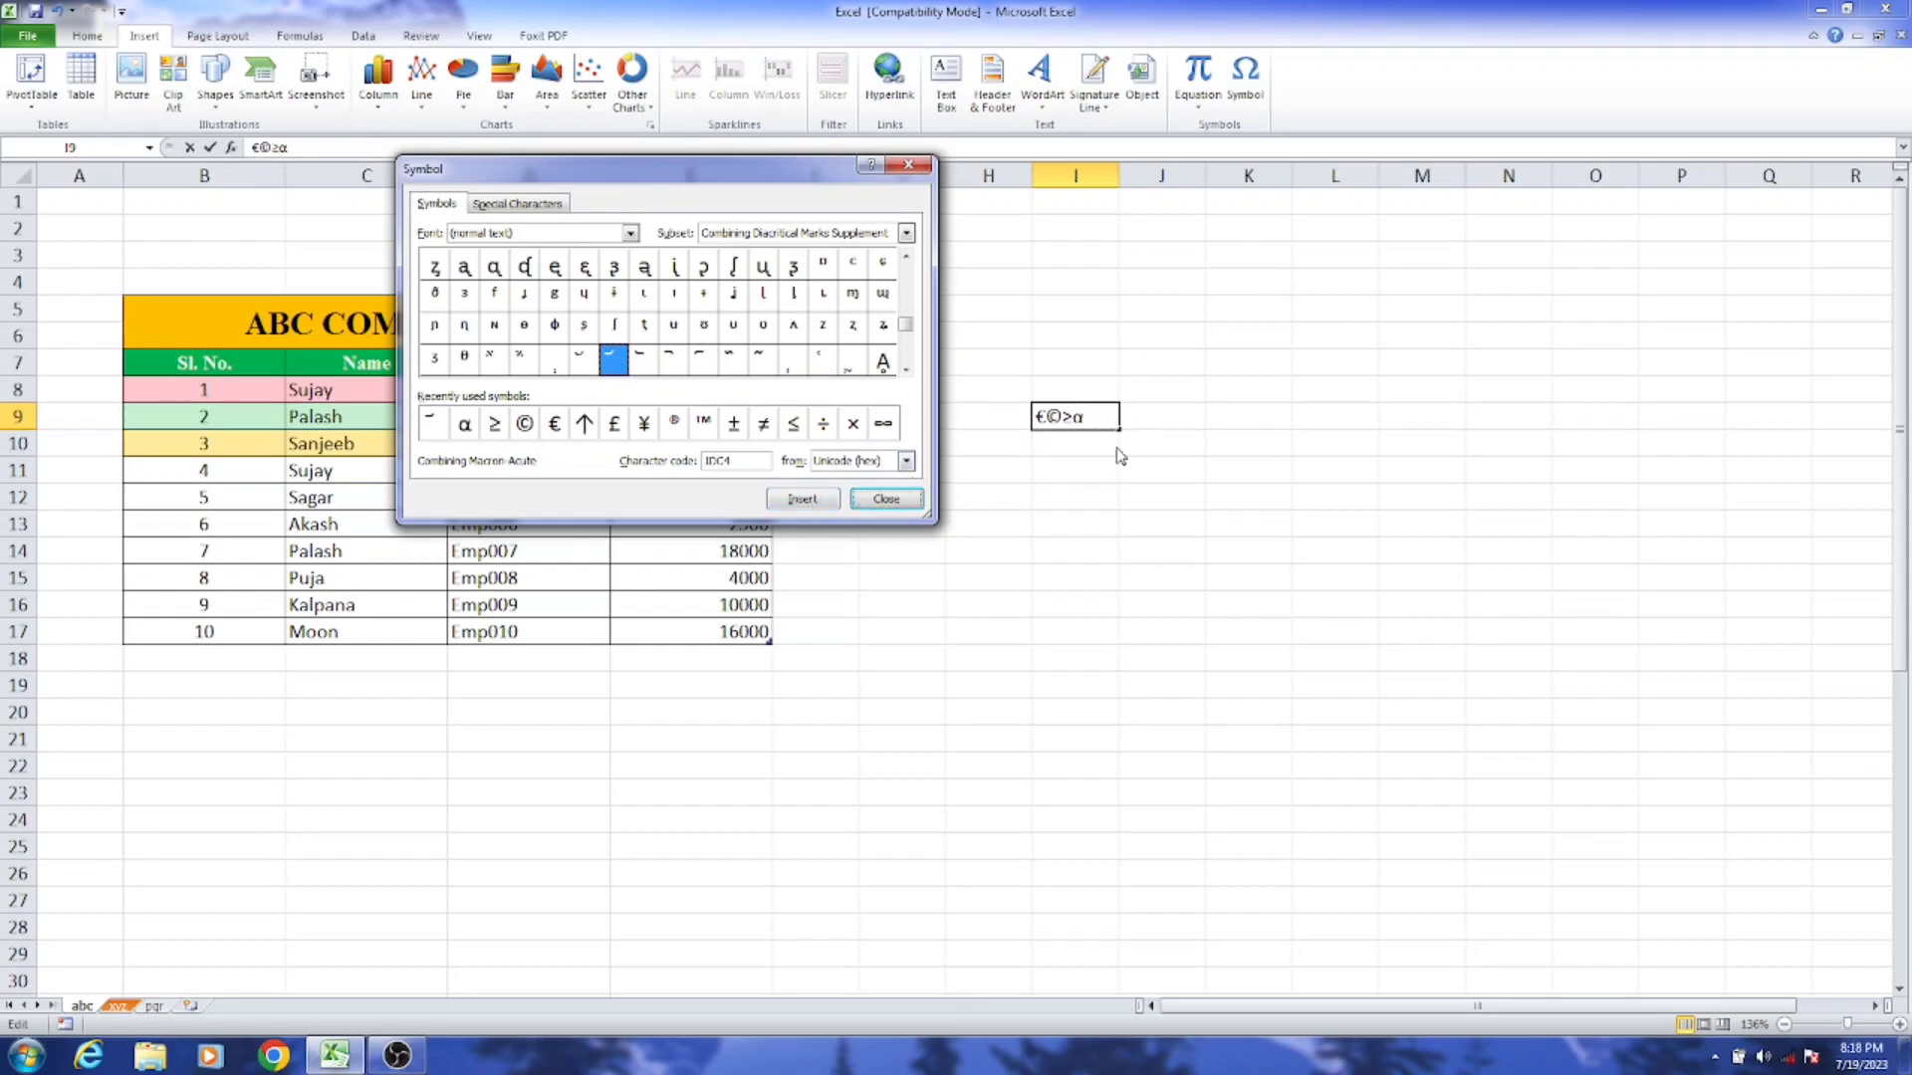
pyautogui.press('Escape')
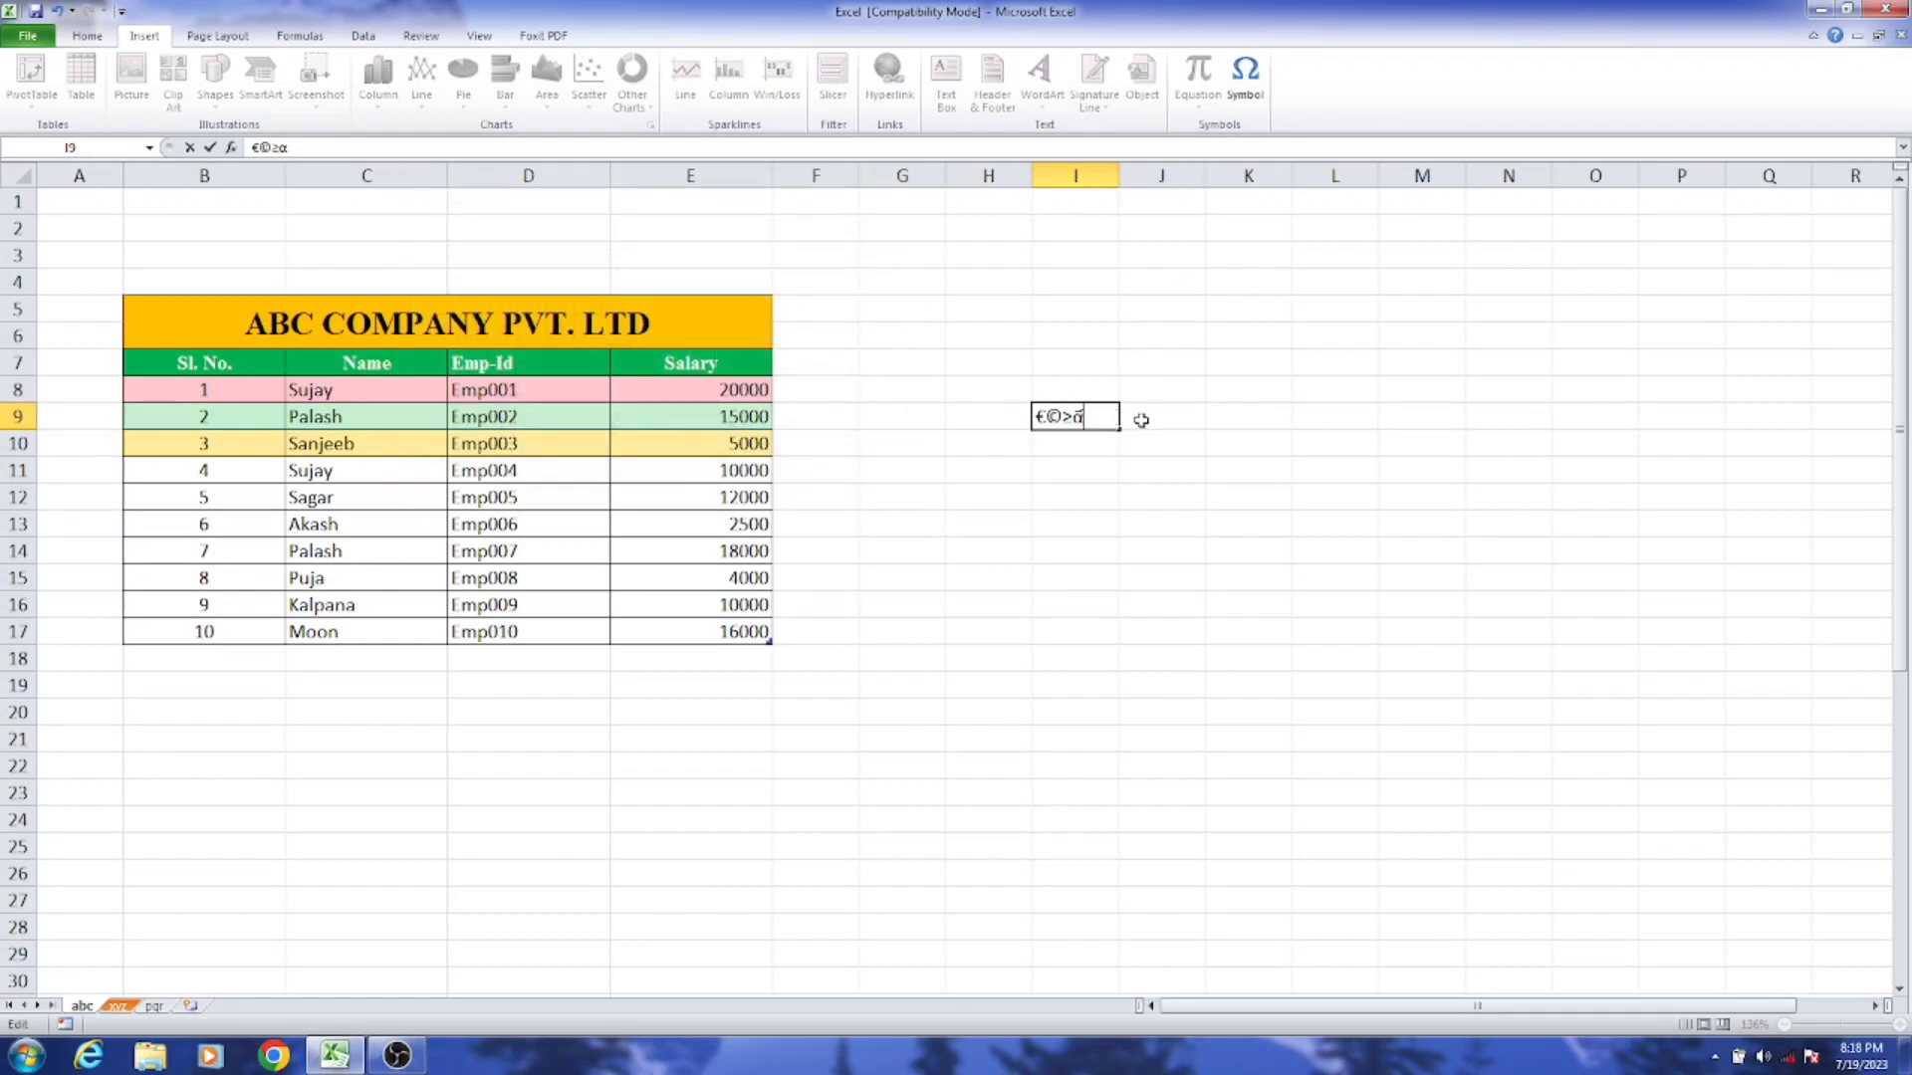
pyautogui.hotkey('ctrl', 'Return')
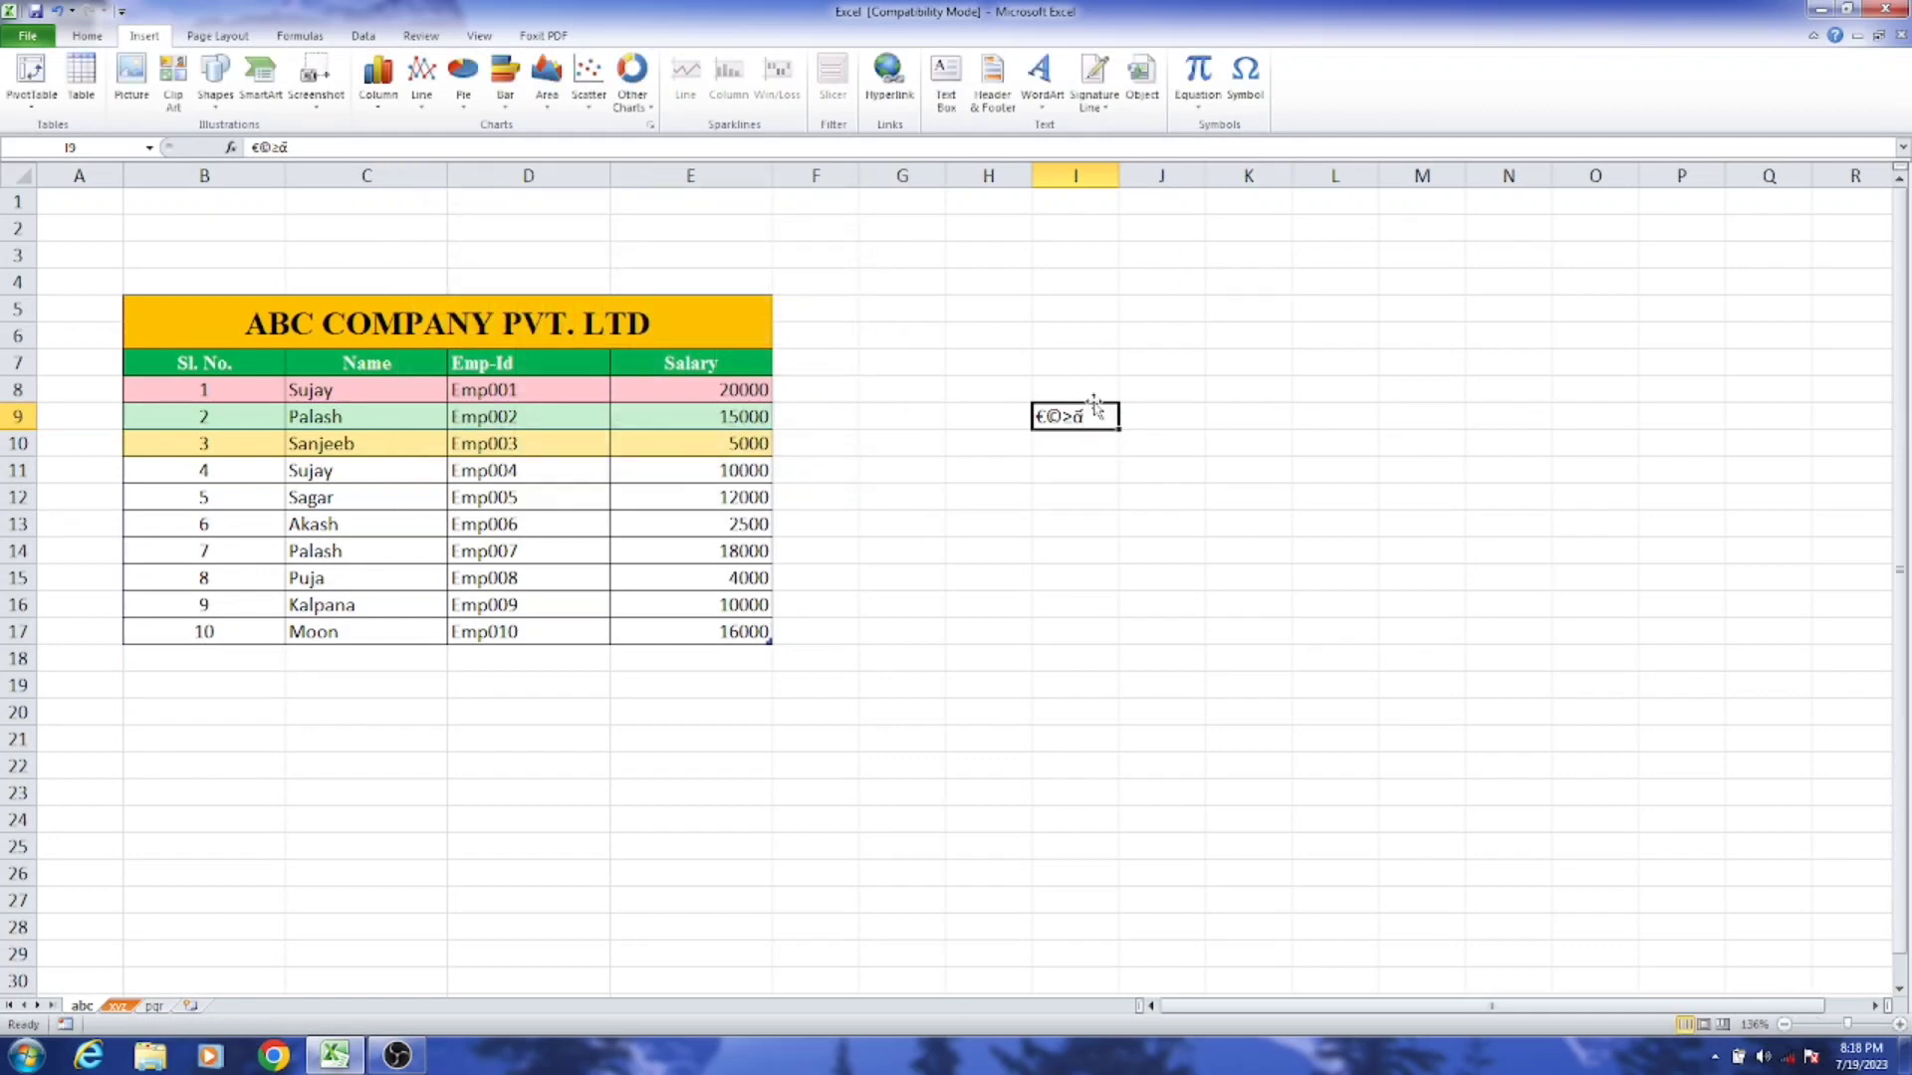
# Step: Clear the inserted symbols from cell I9
pyautogui.press('Delete')
pyautogui.click(1088, 251)
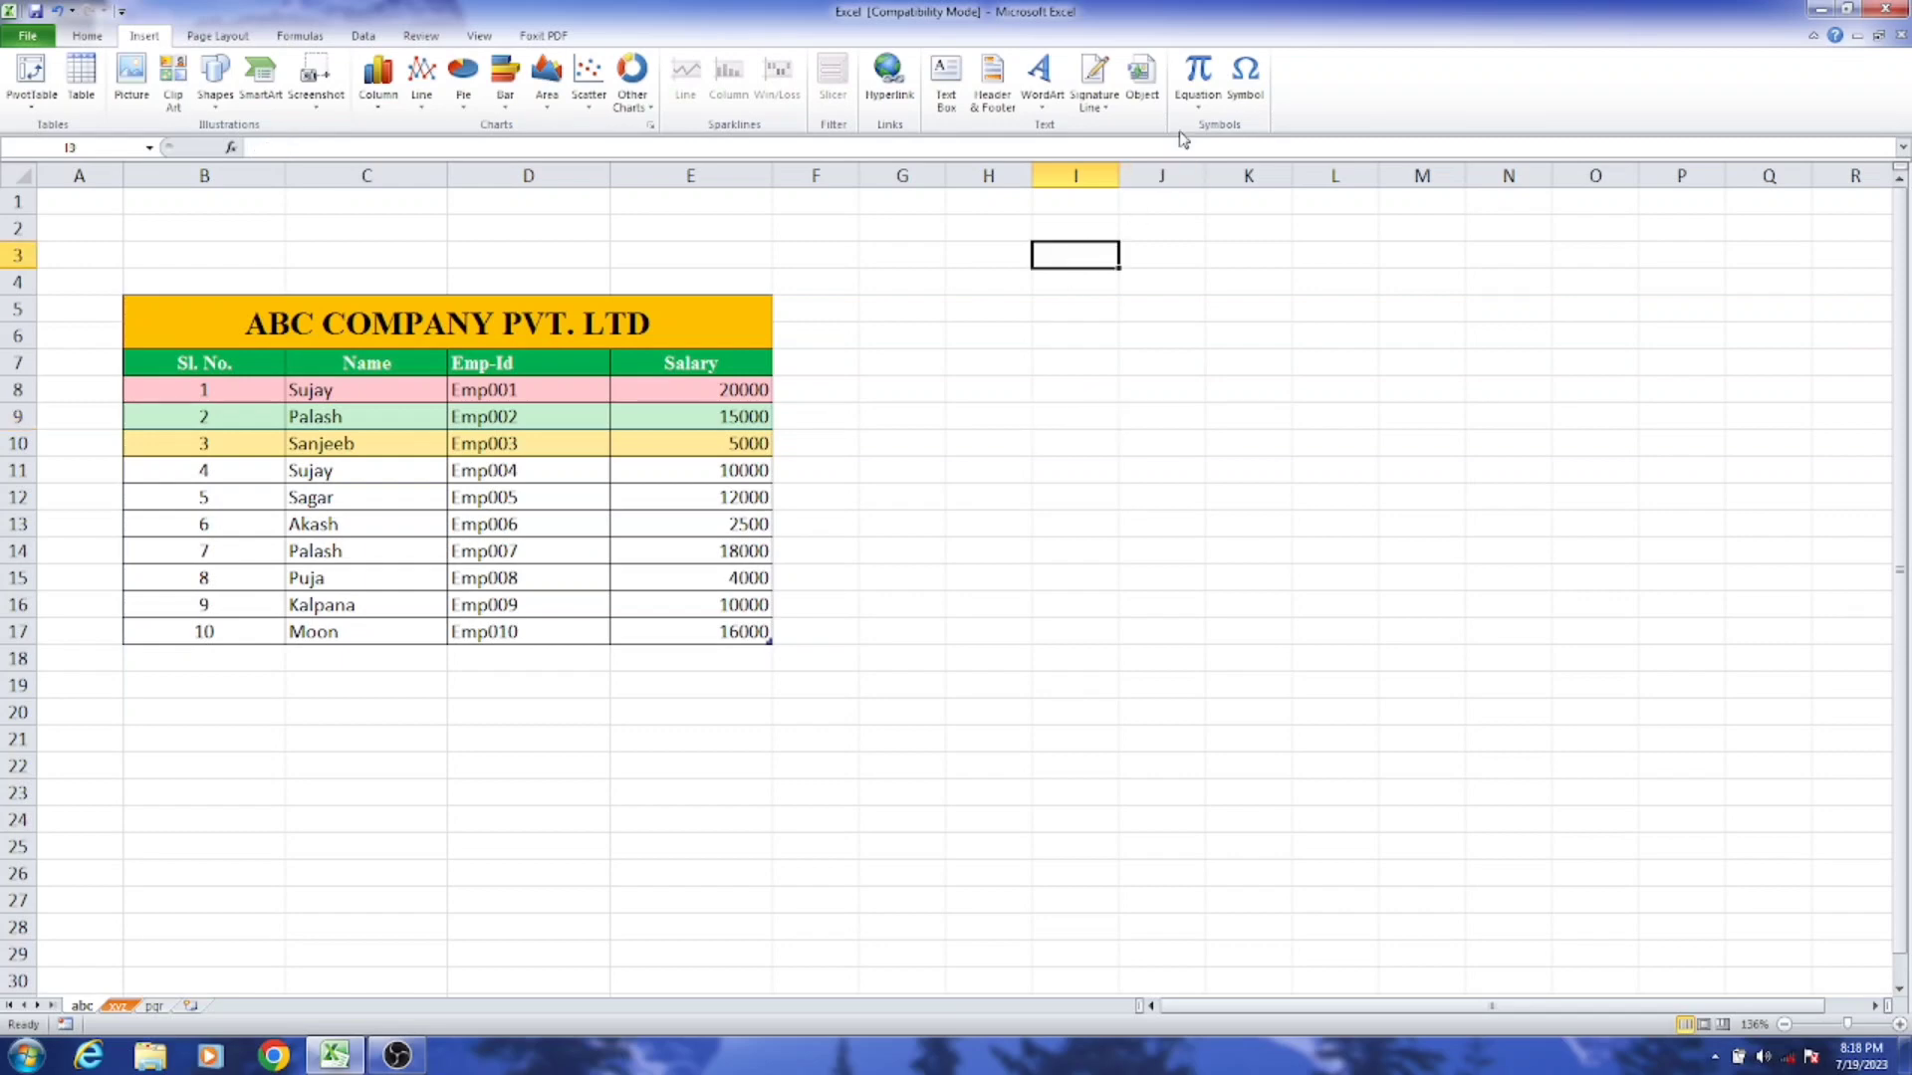
pyautogui.click(1081, 494)
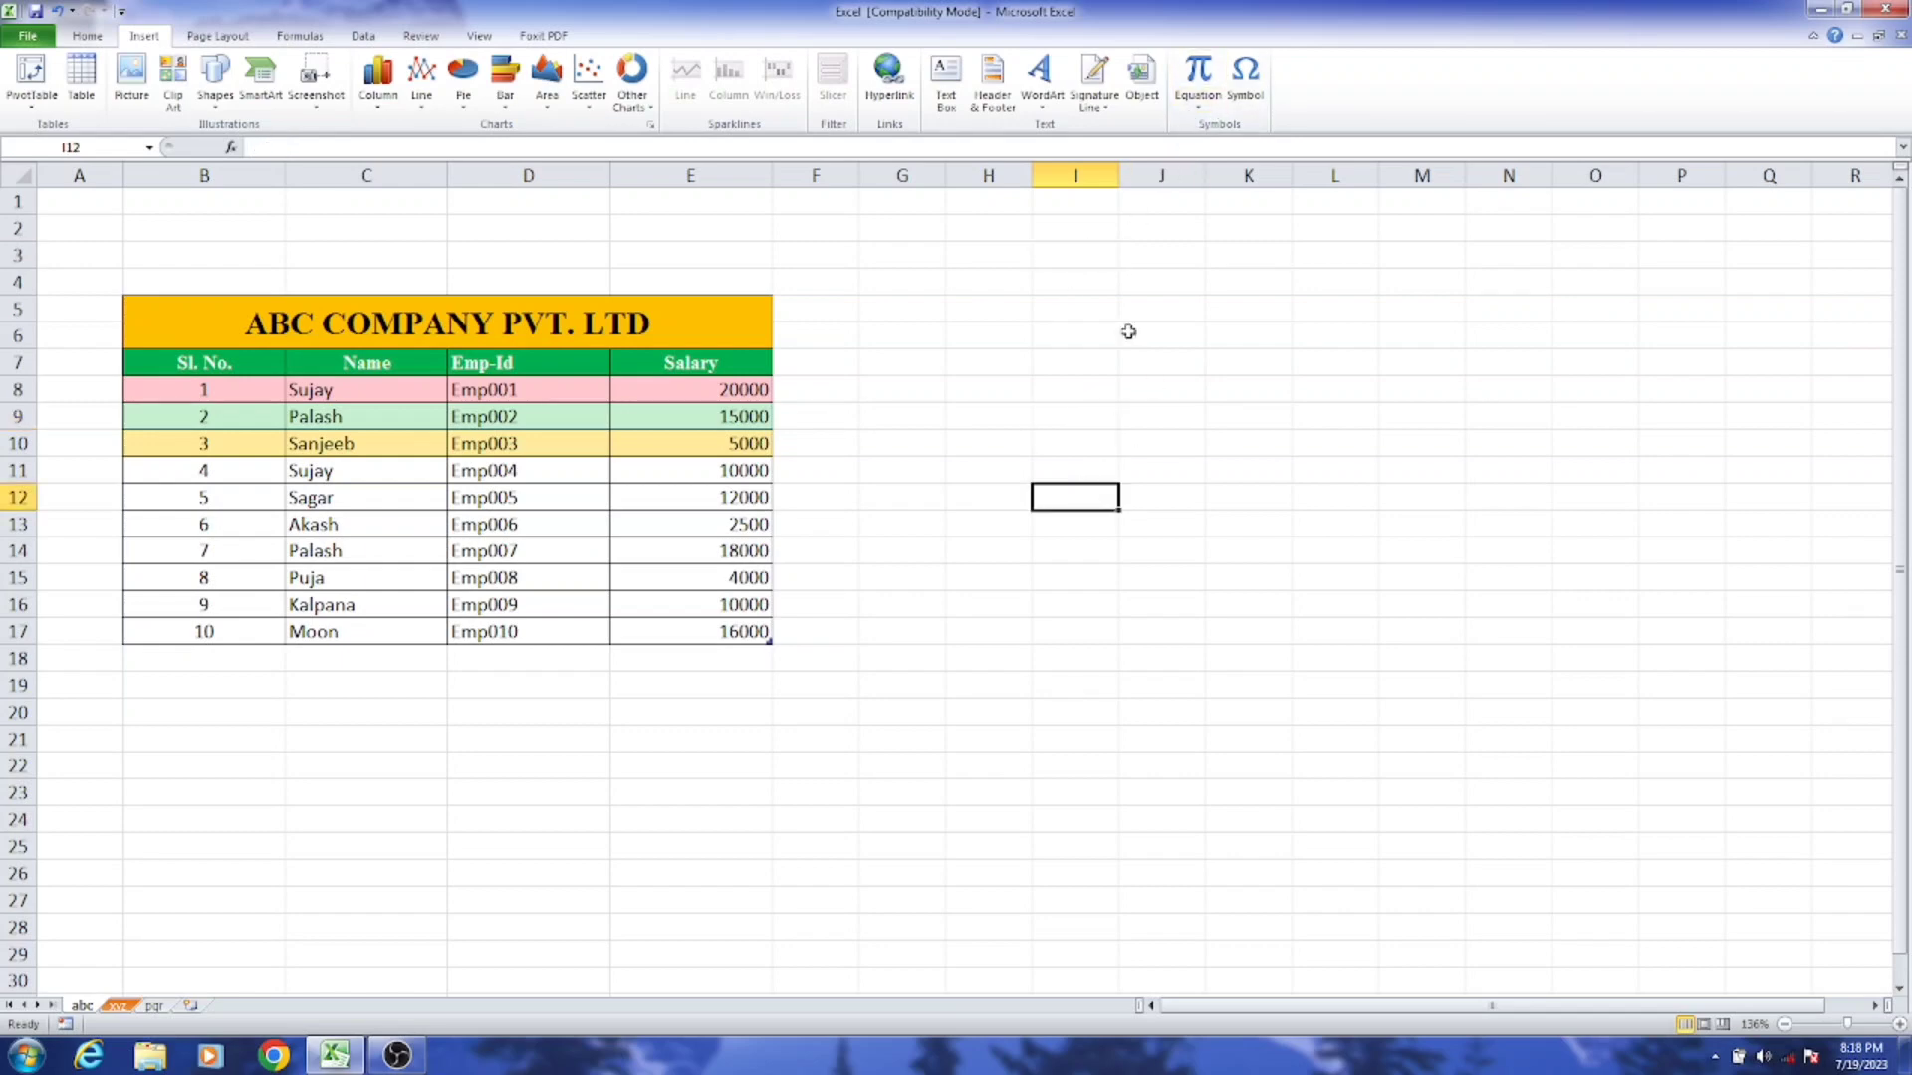
# Step: Insert the built-in Area of Circle equation, widen its box to fit one line, and place it around I5:L6
pyautogui.click(1209, 105)
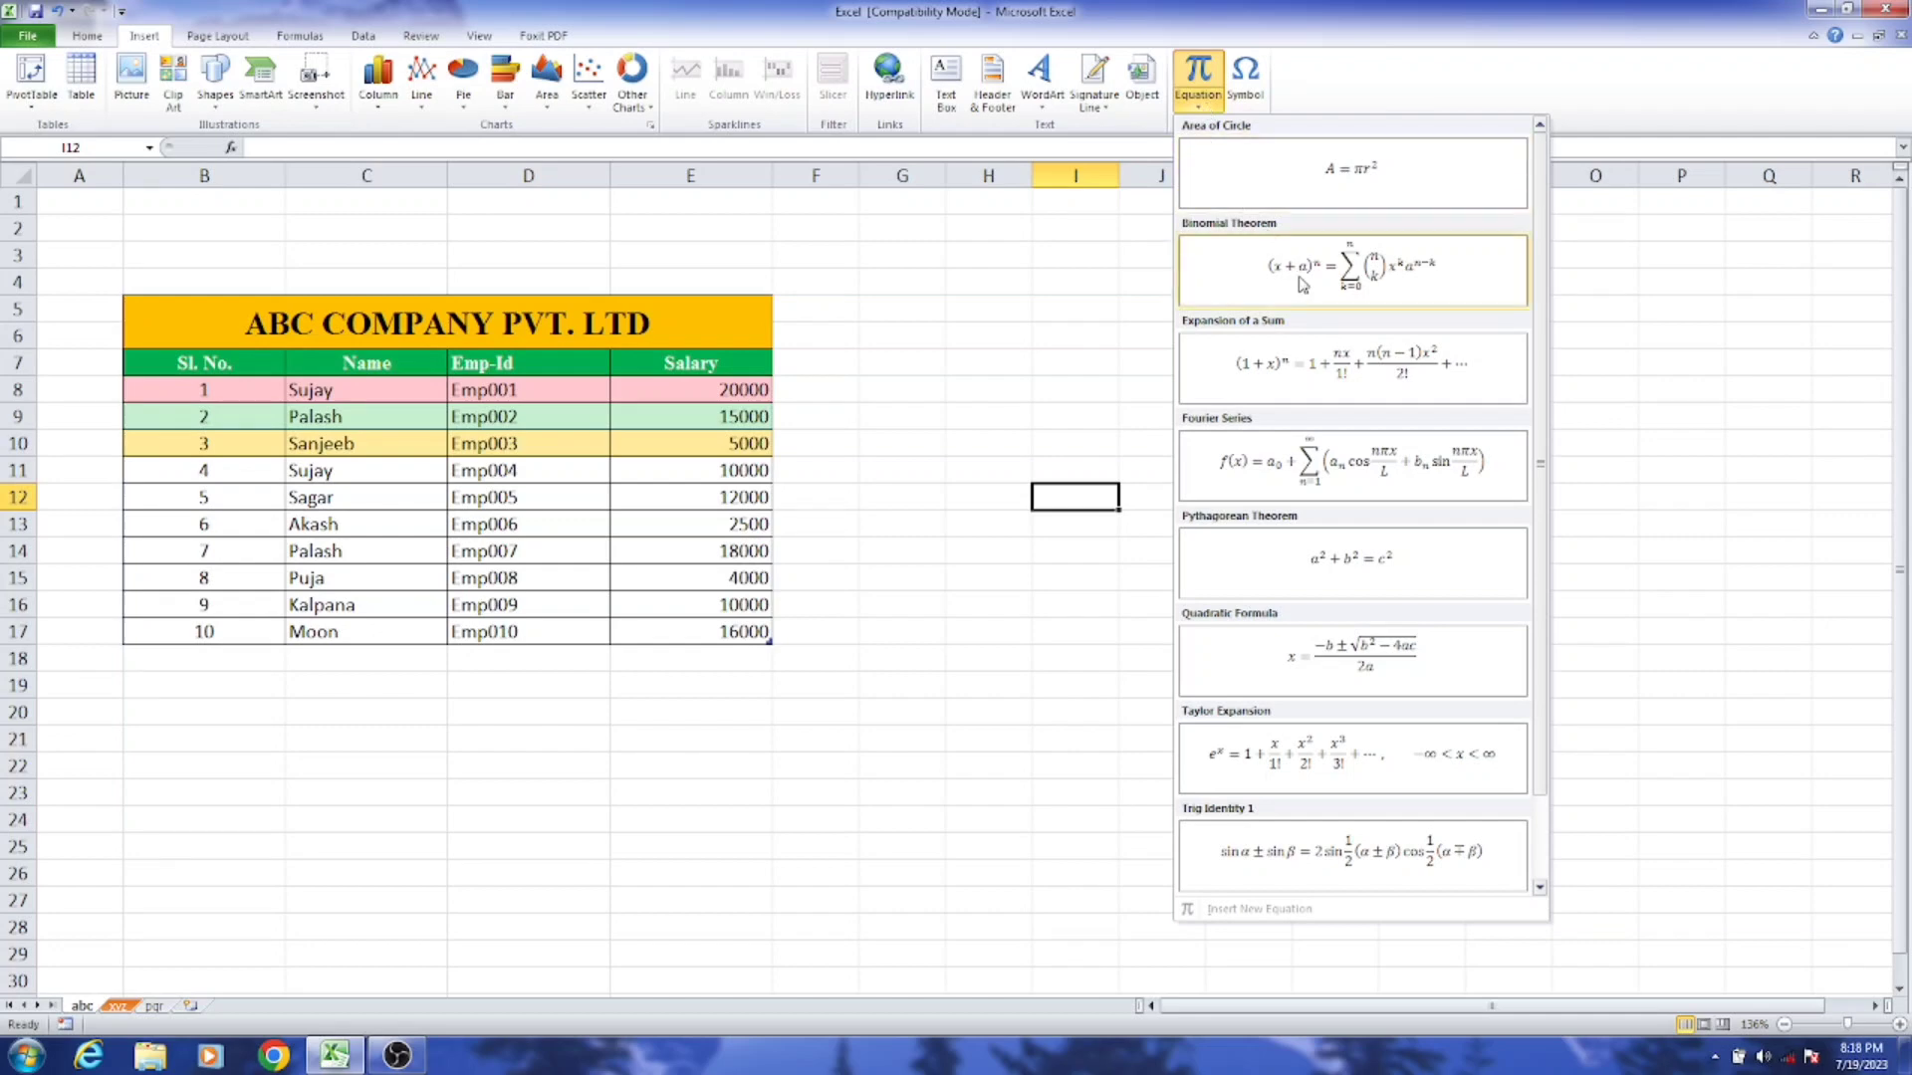
pyautogui.click(1370, 184)
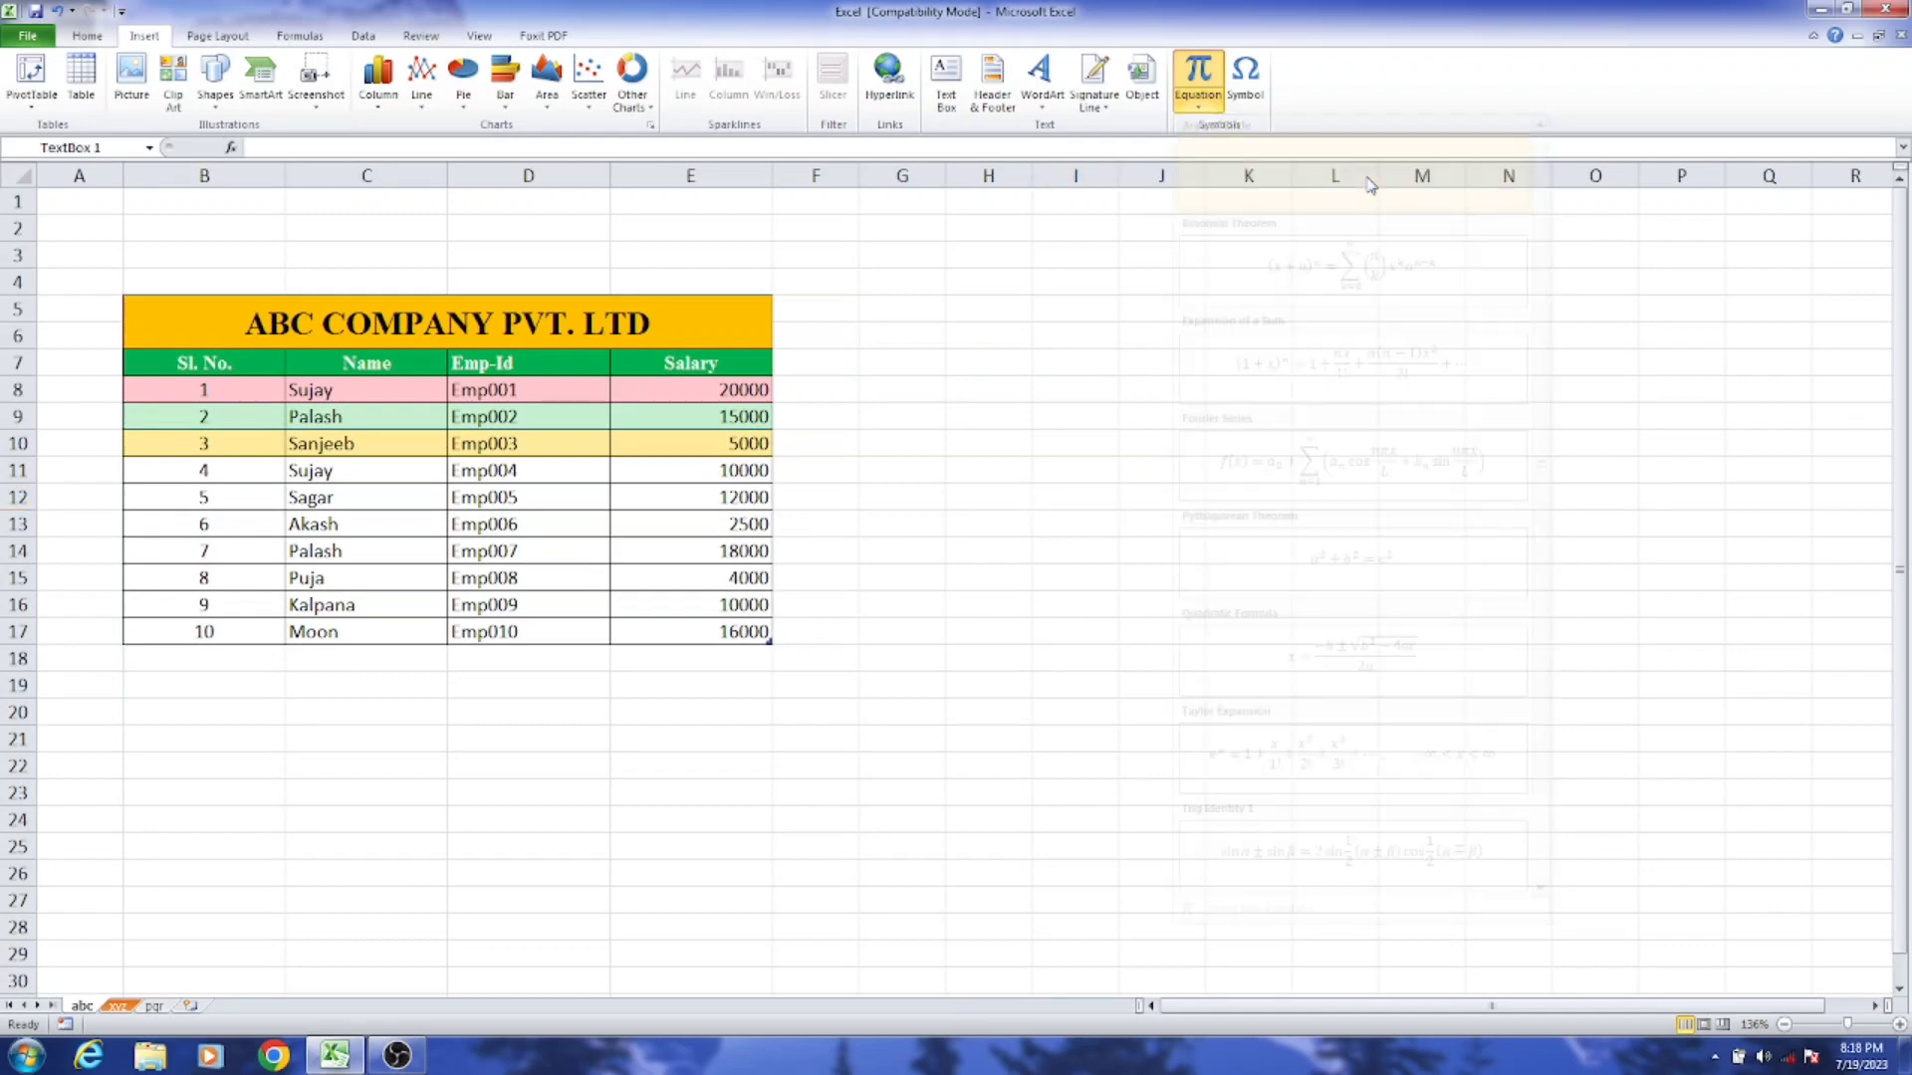
pyautogui.moveTo(1024, 607); pyautogui.dragTo(1238, 608)
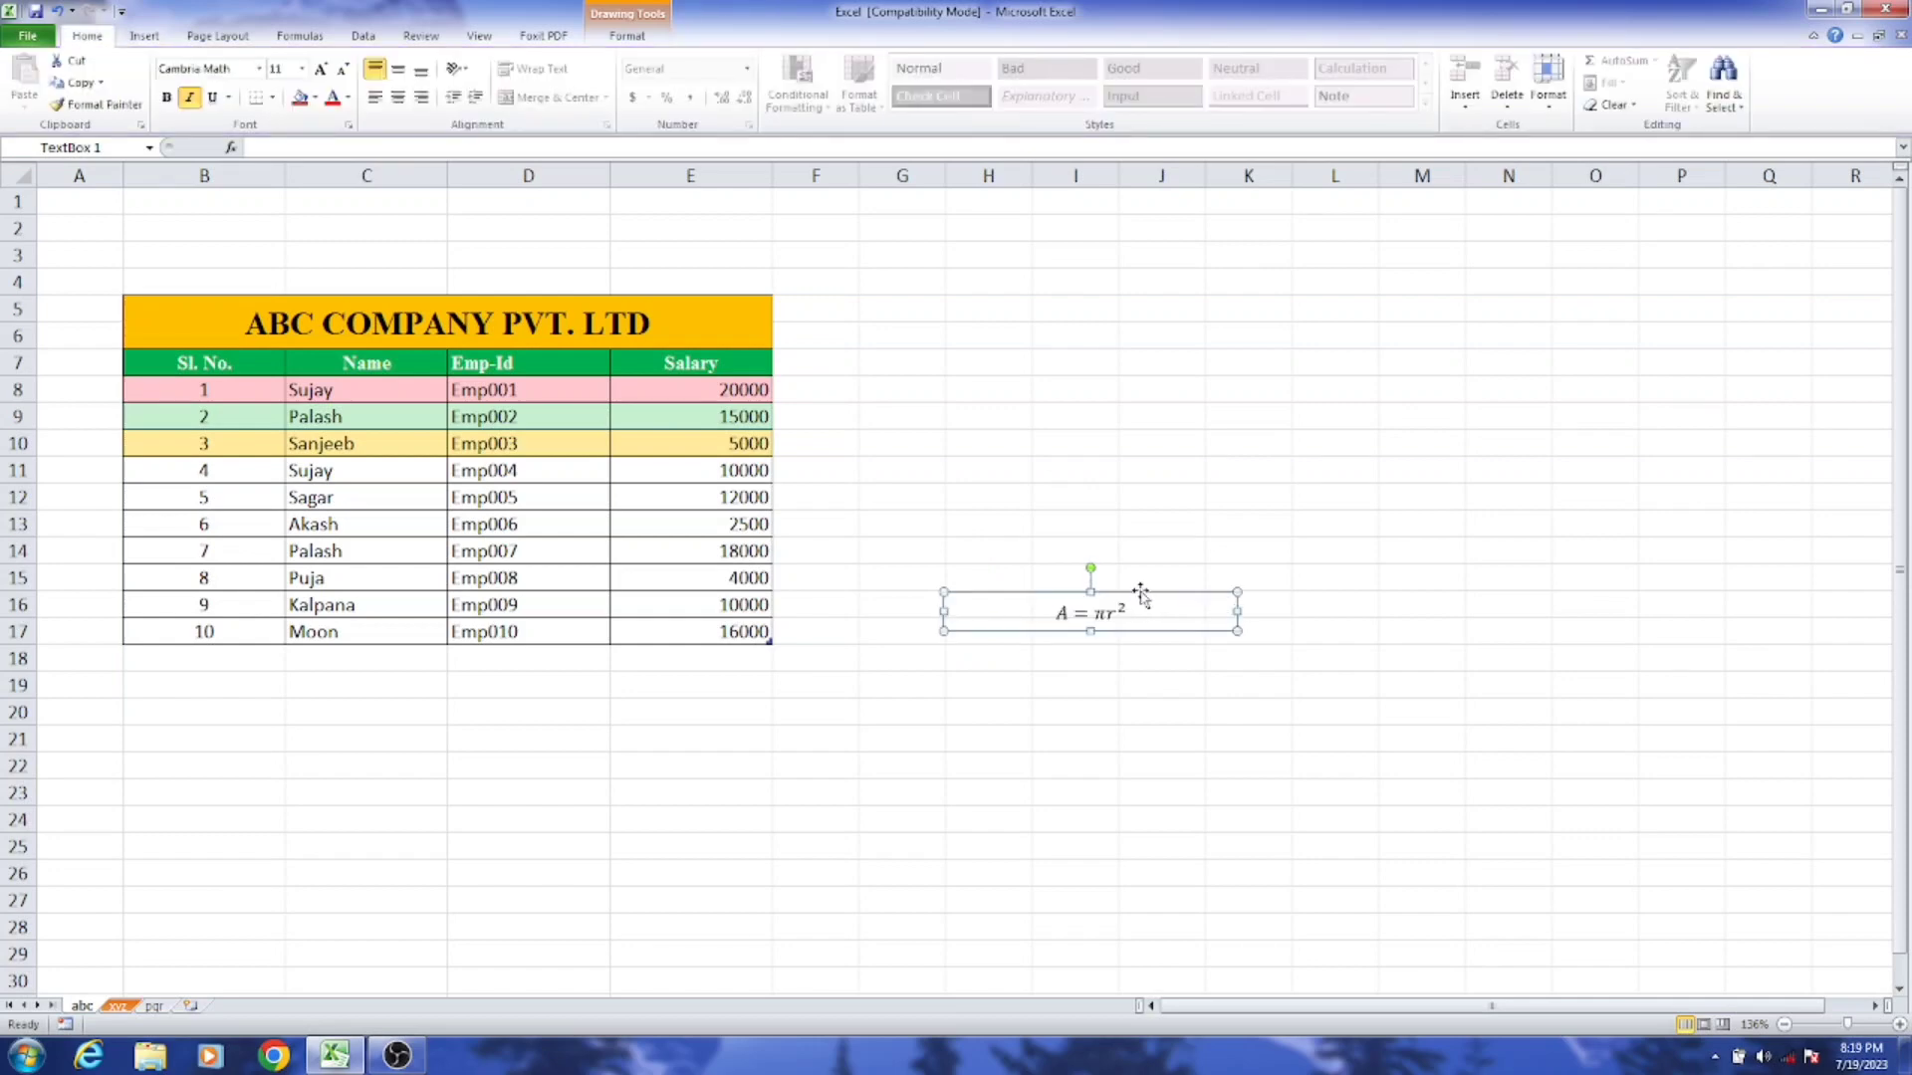
pyautogui.moveTo(1140, 591); pyautogui.dragTo(1272, 305)
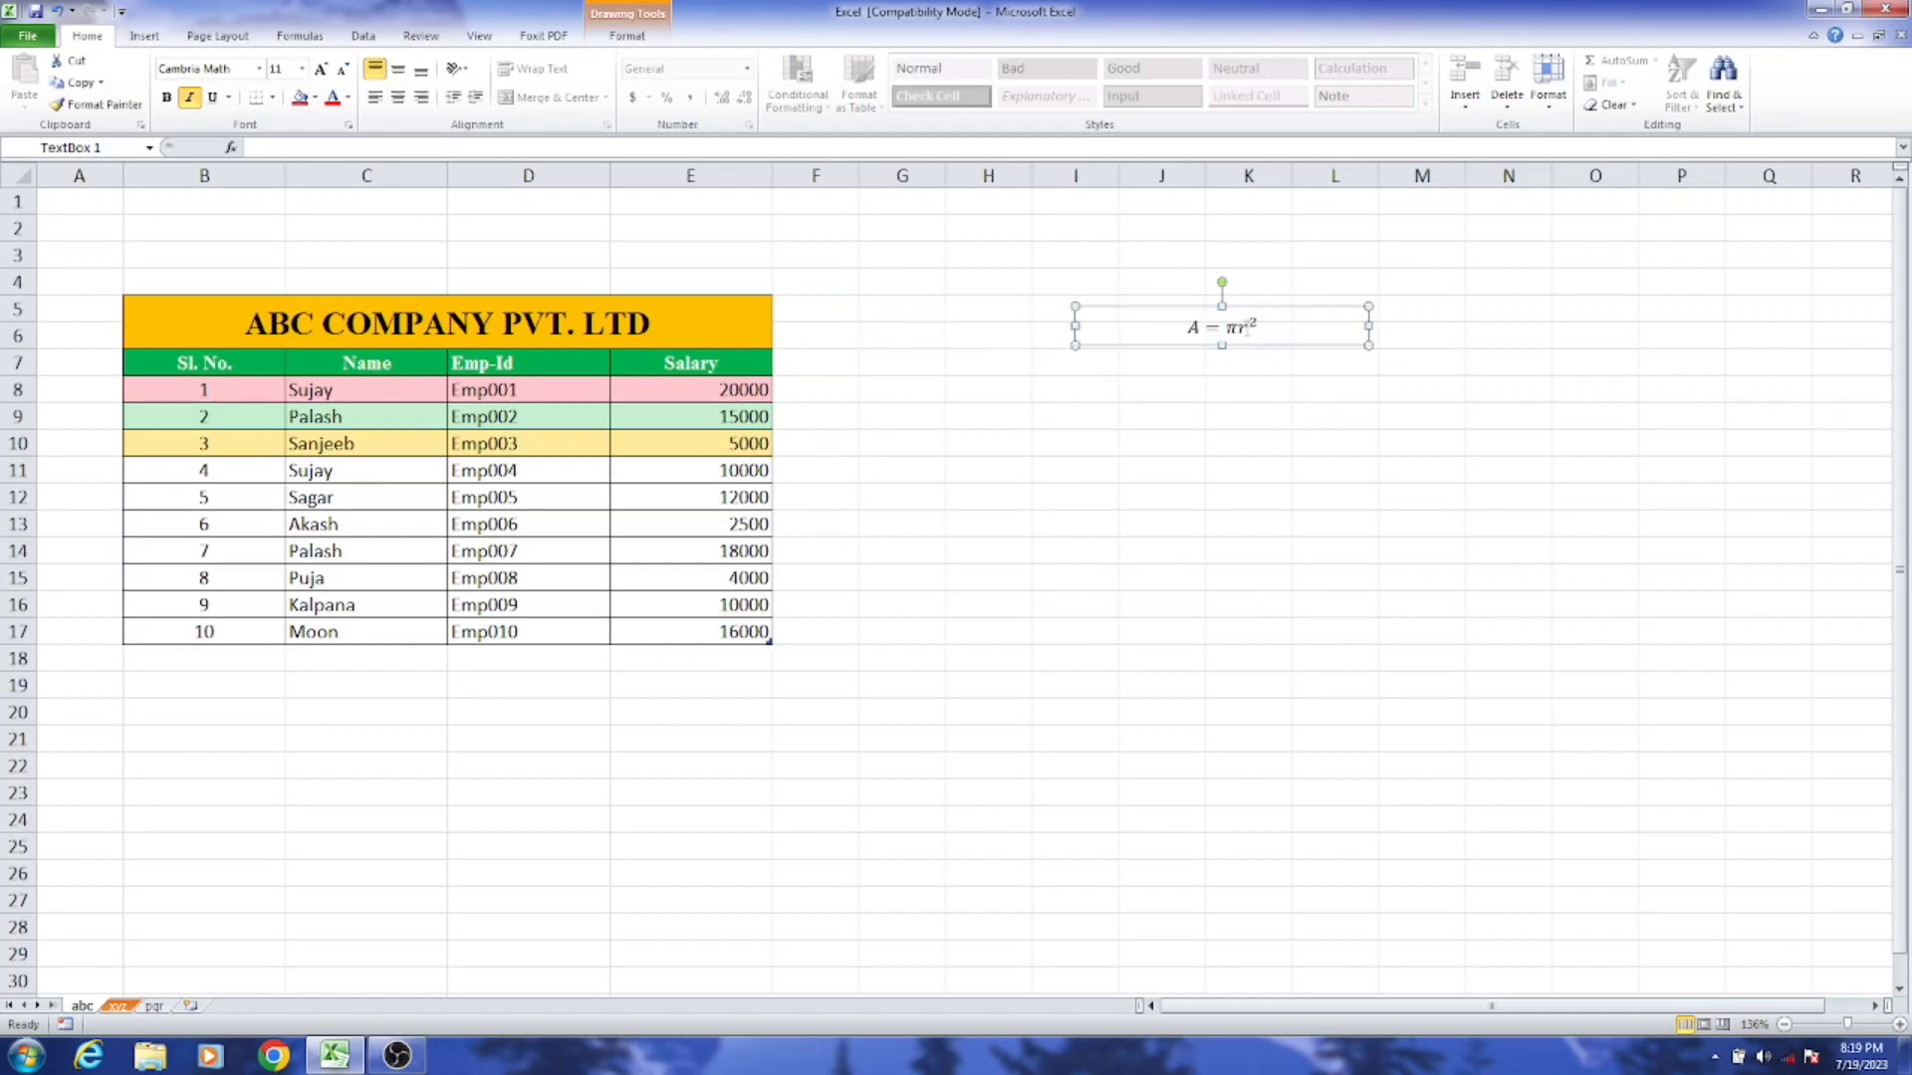
pyautogui.click(1238, 406)
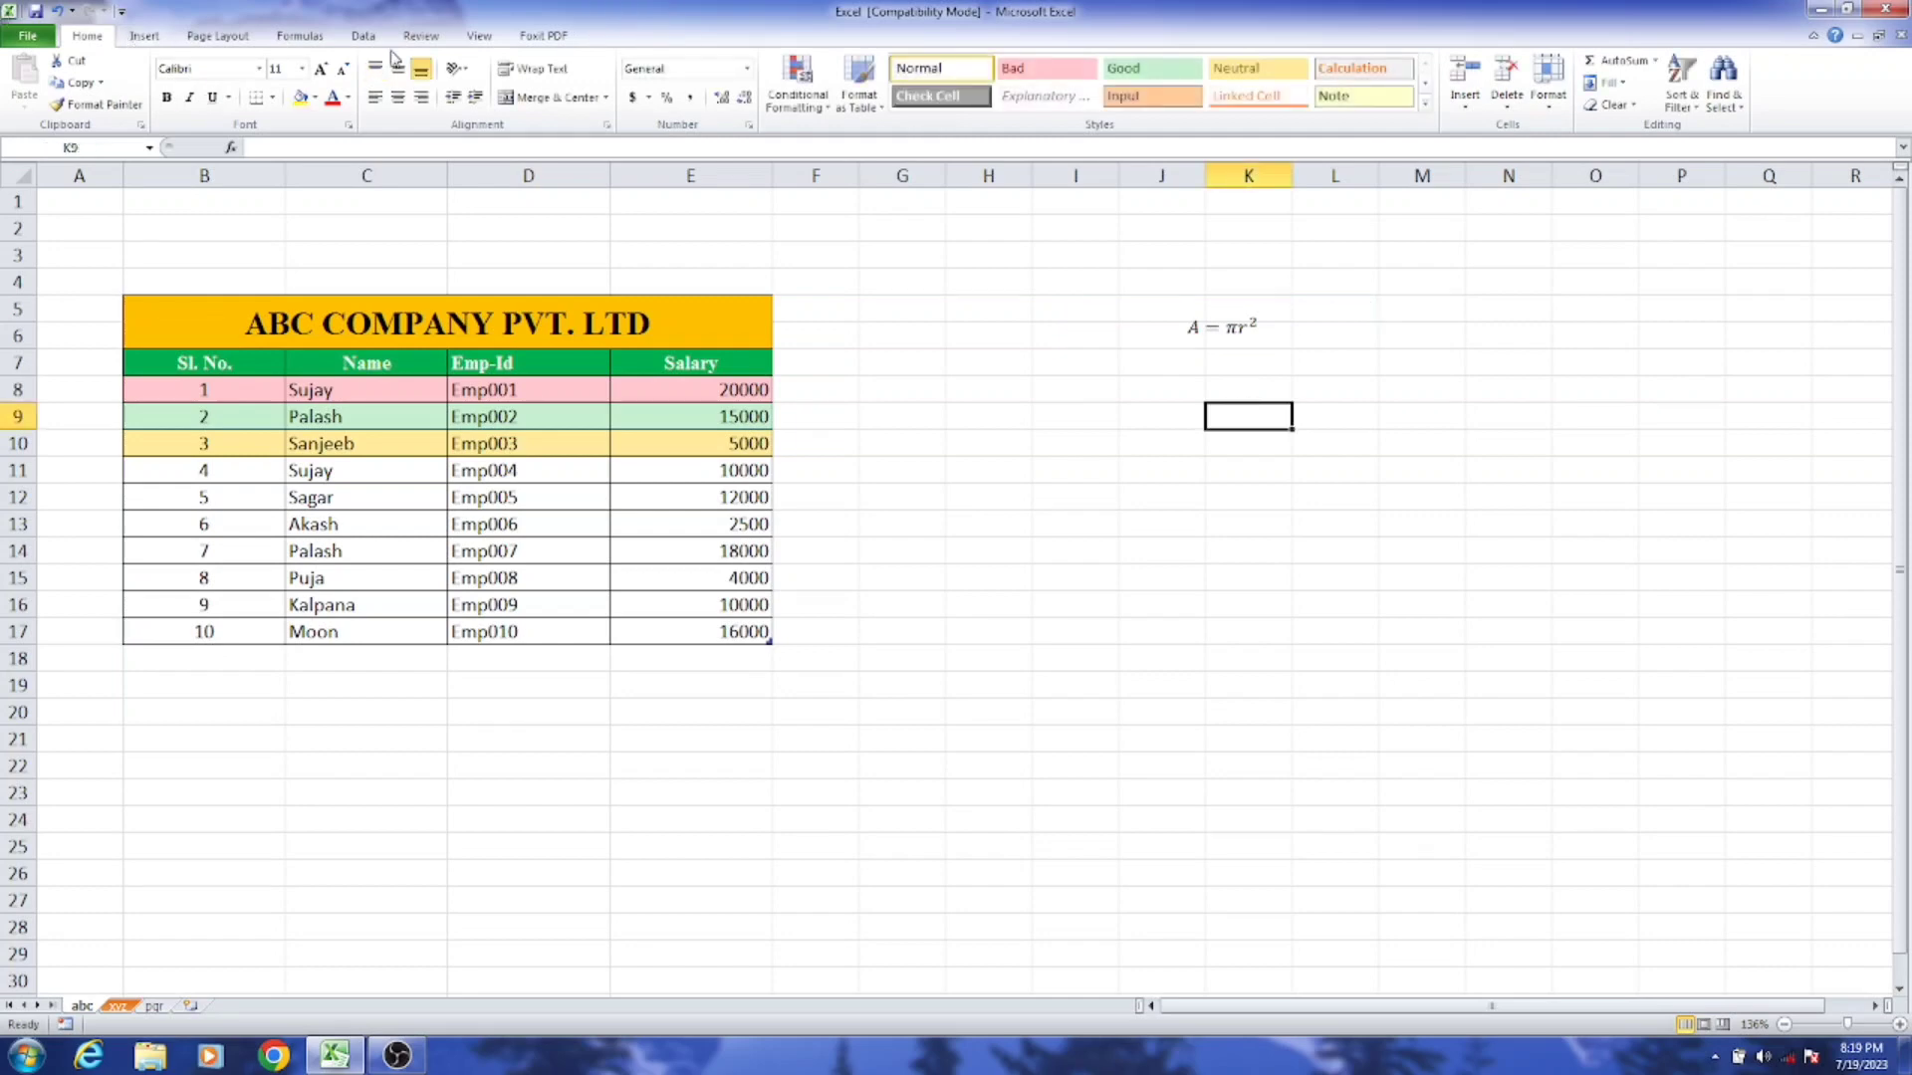
# Step: Insert the built-in Binomial Theorem equation, widen its box to fit one line, and place it below the Area of Circle equation
pyautogui.click(1082, 472)
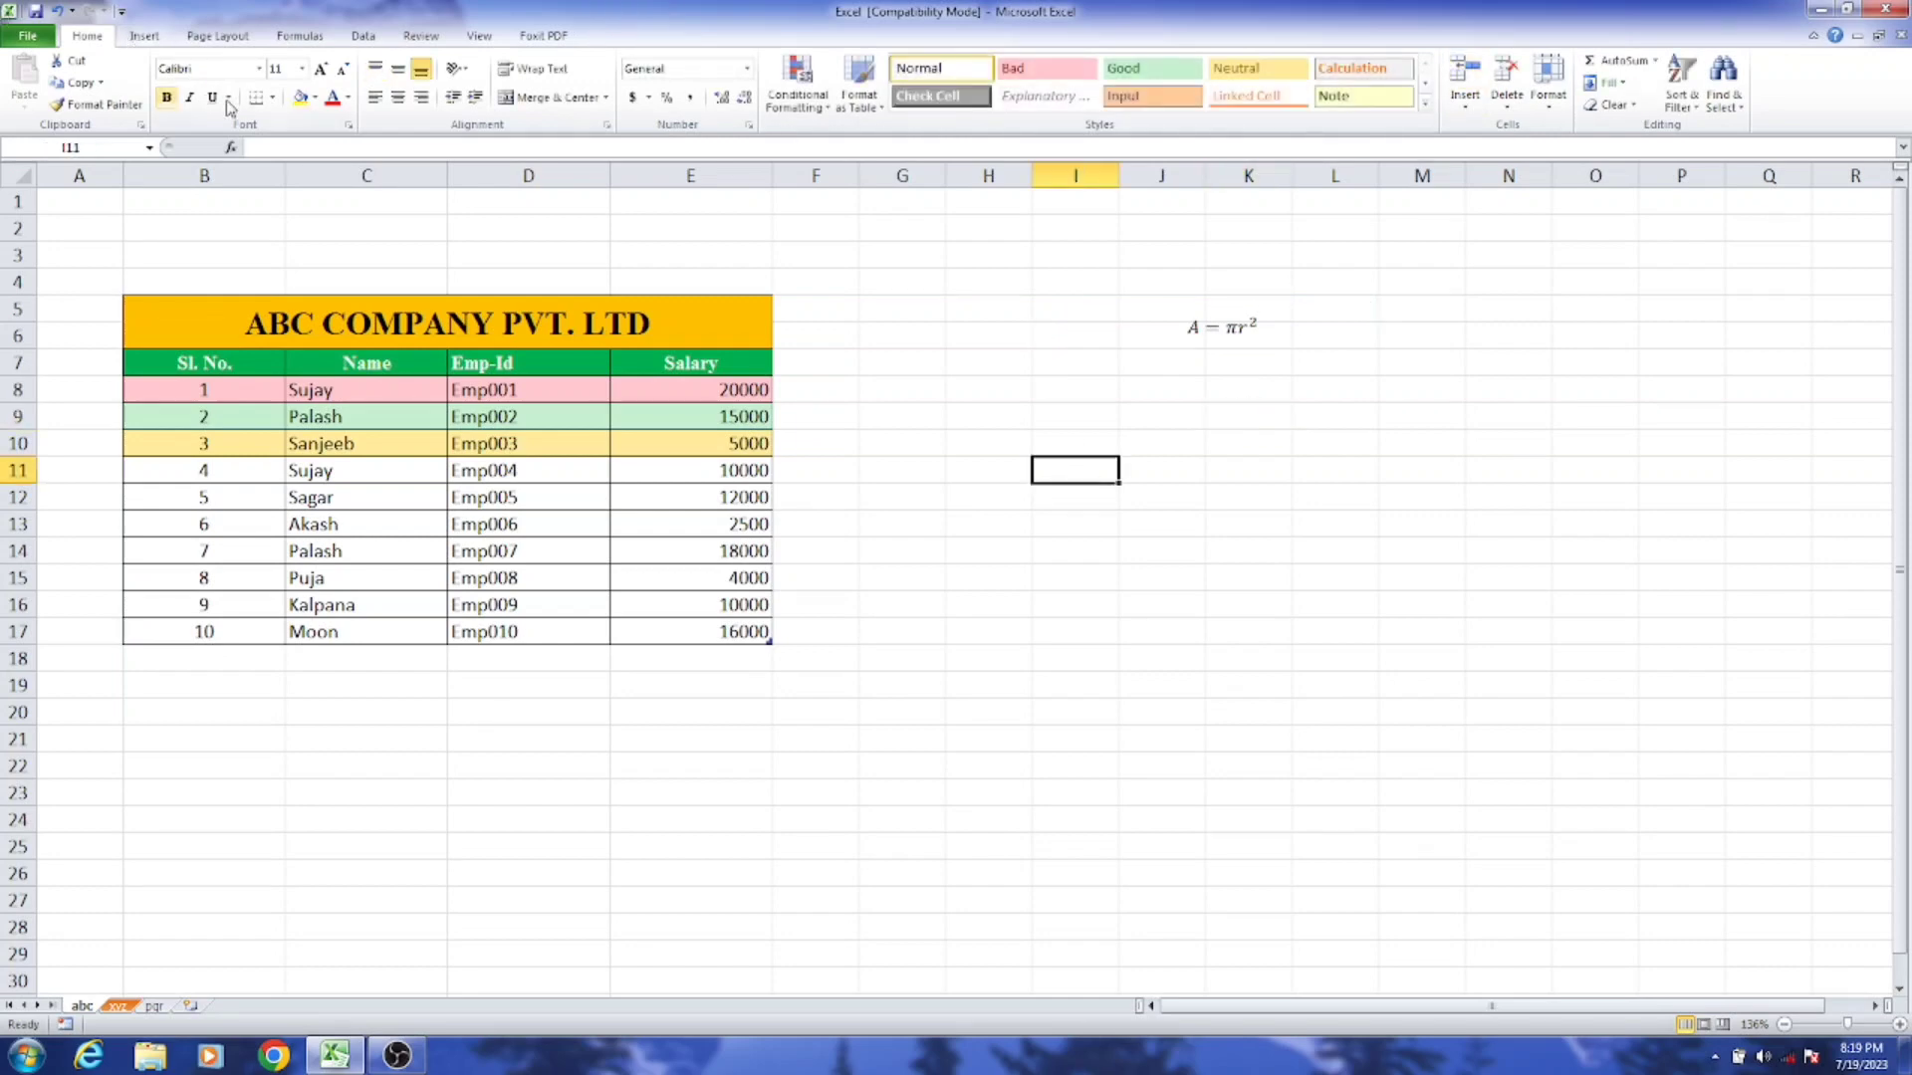
pyautogui.click(144, 36)
pyautogui.click(1198, 97)
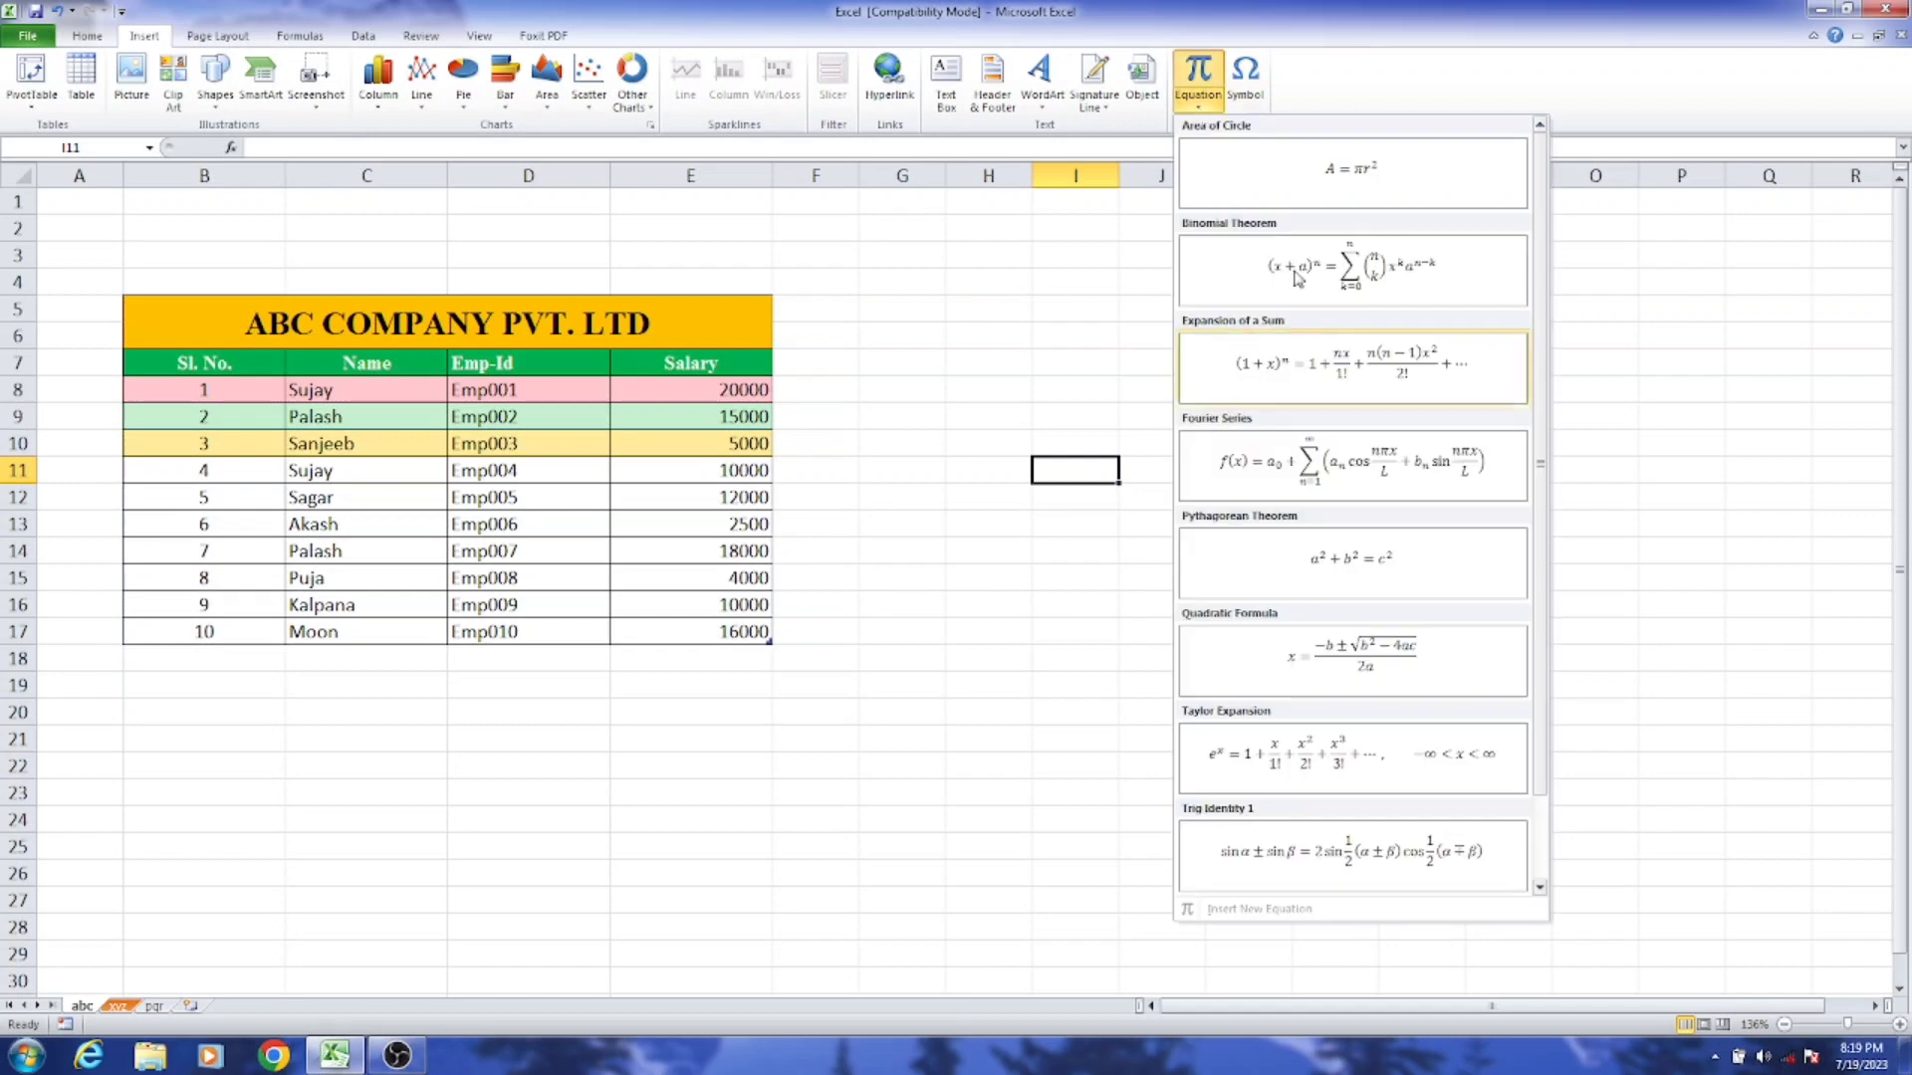
pyautogui.click(1371, 289)
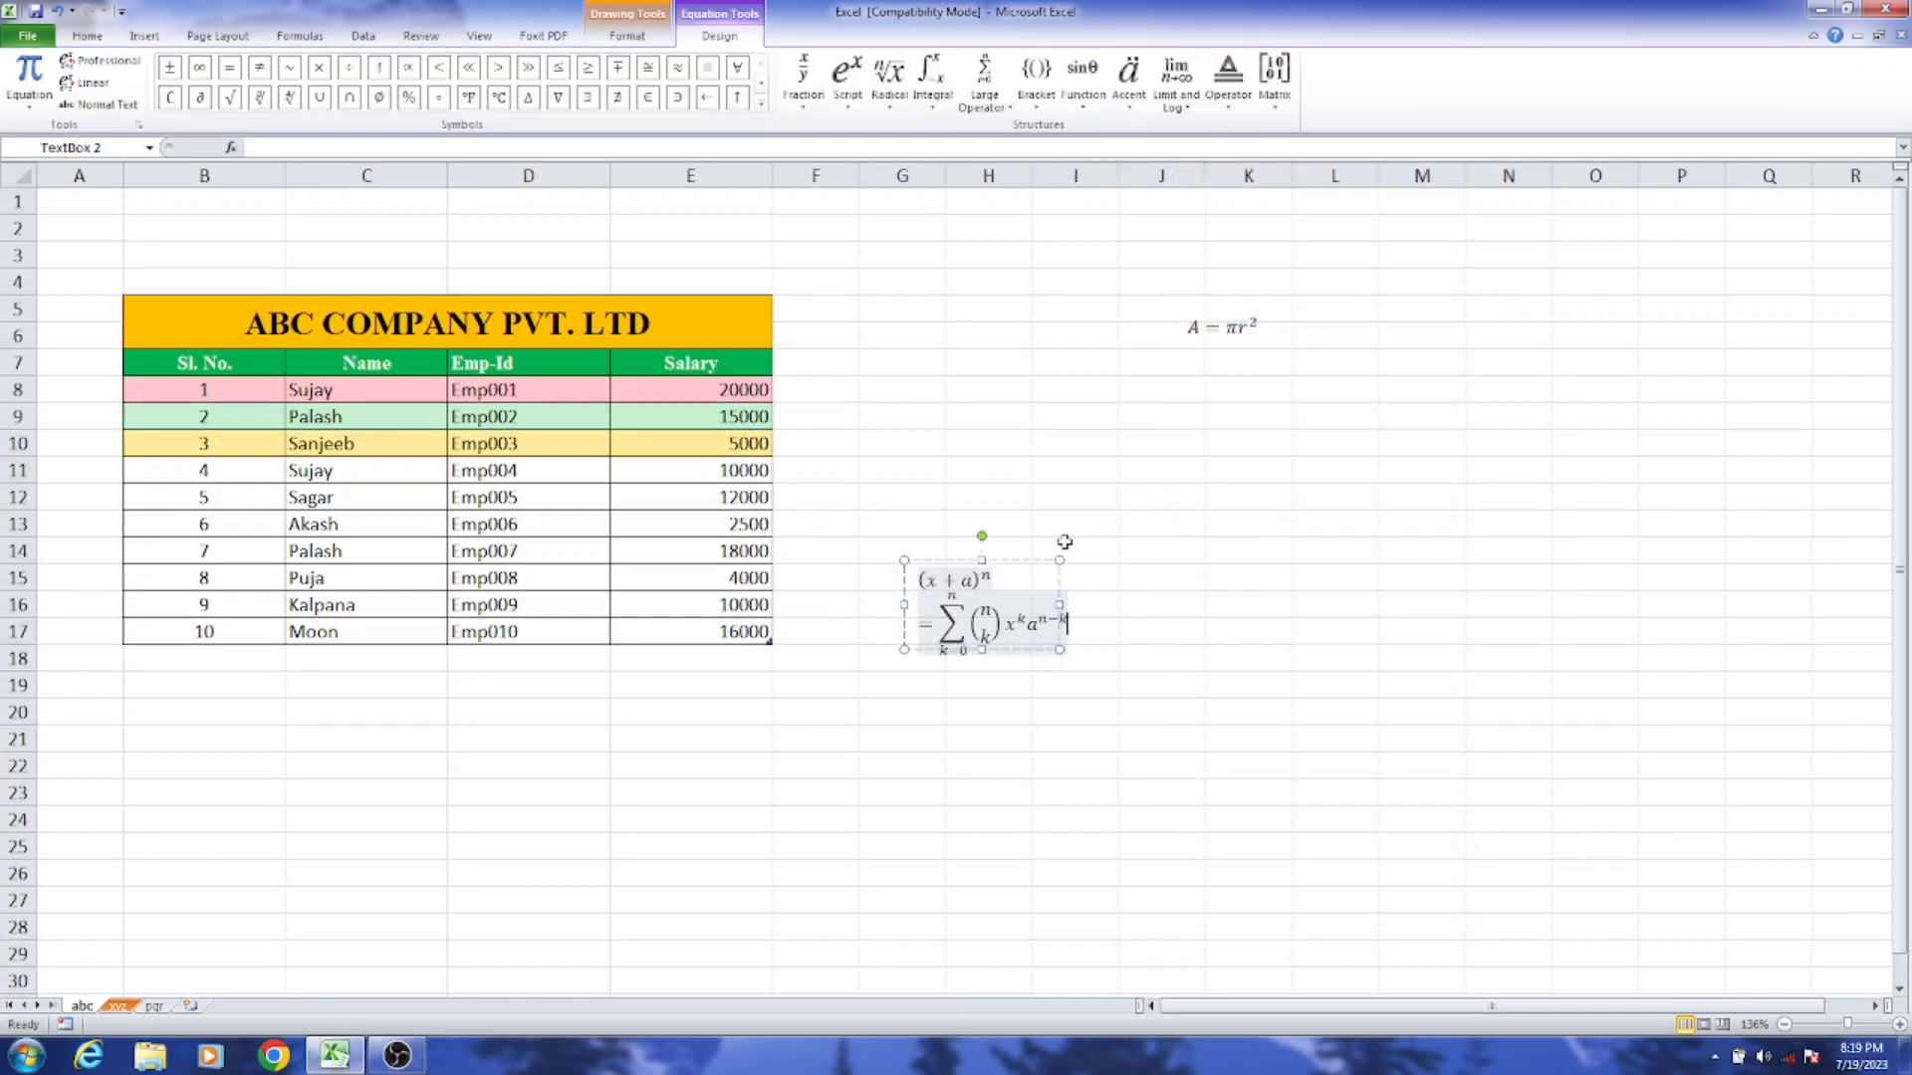
pyautogui.moveTo(1056, 603); pyautogui.dragTo(1434, 598)
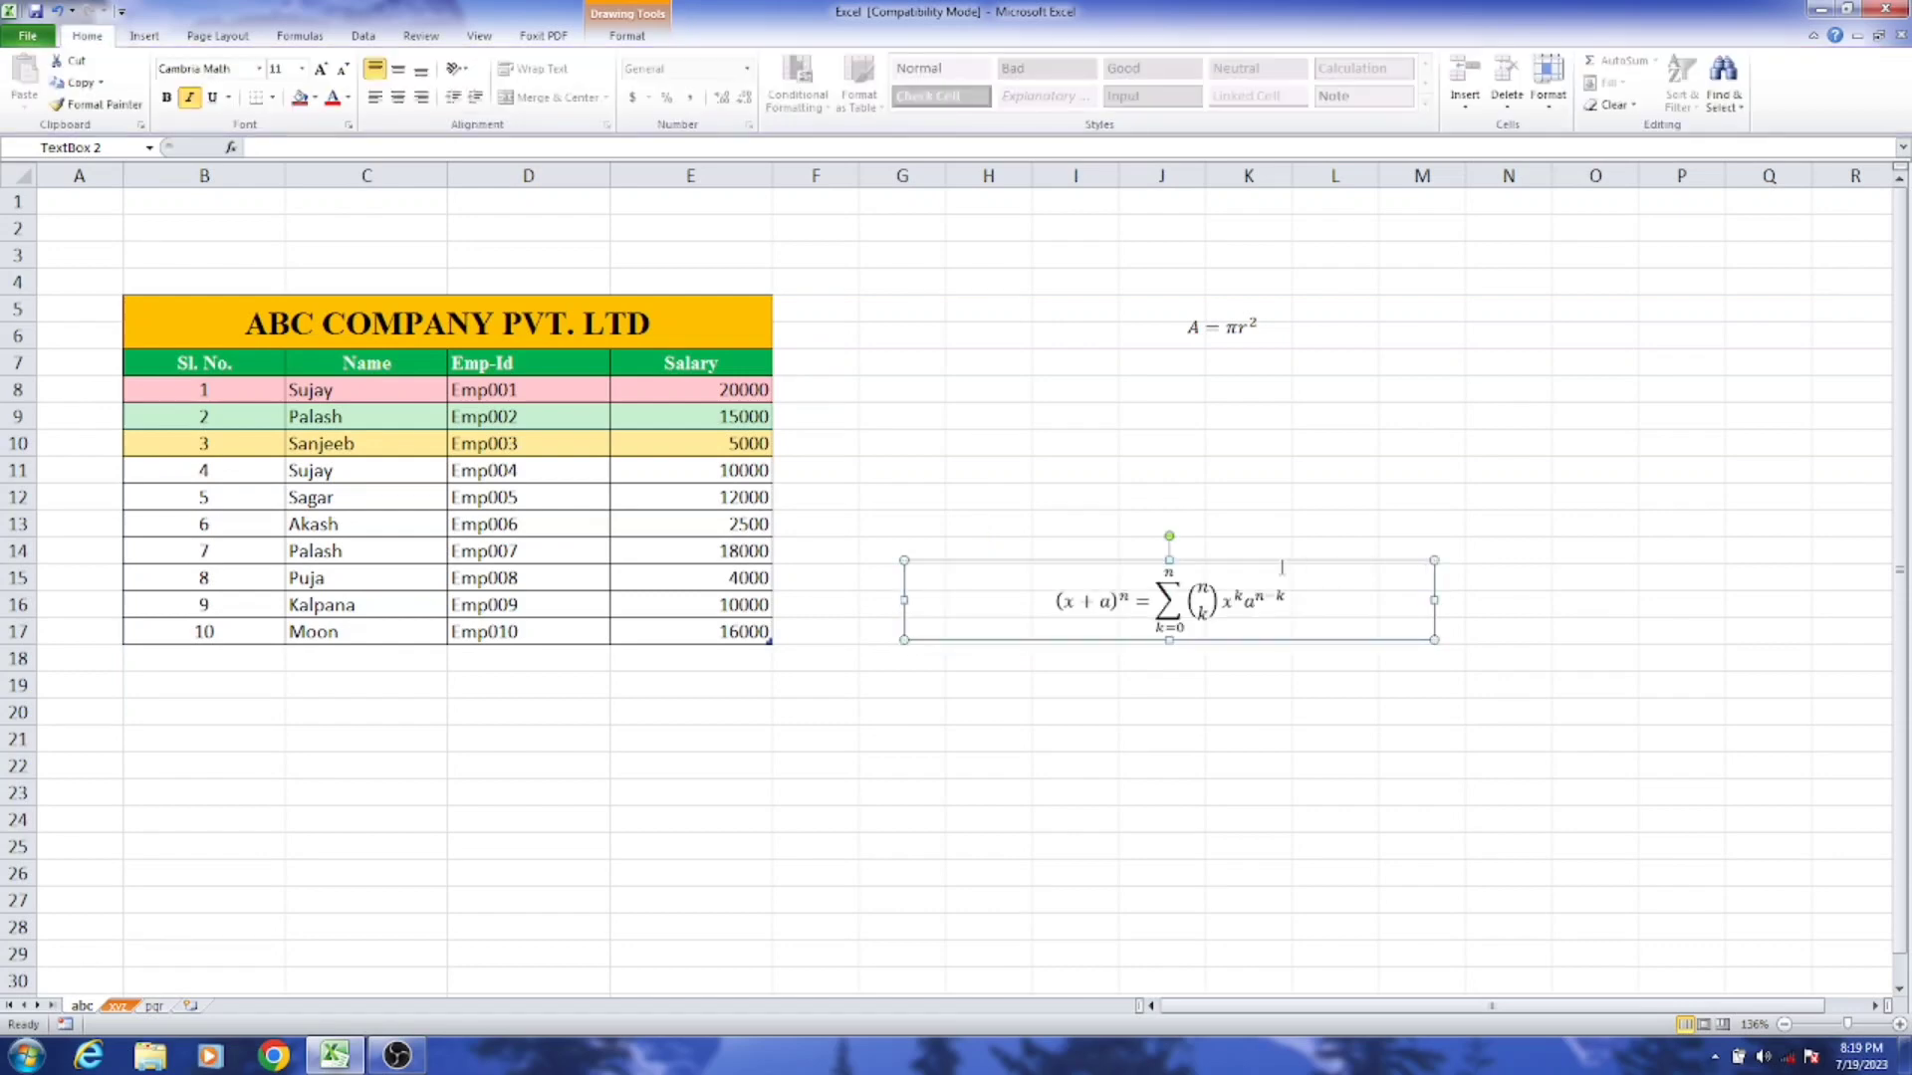
pyautogui.moveTo(1259, 564); pyautogui.dragTo(1322, 395)
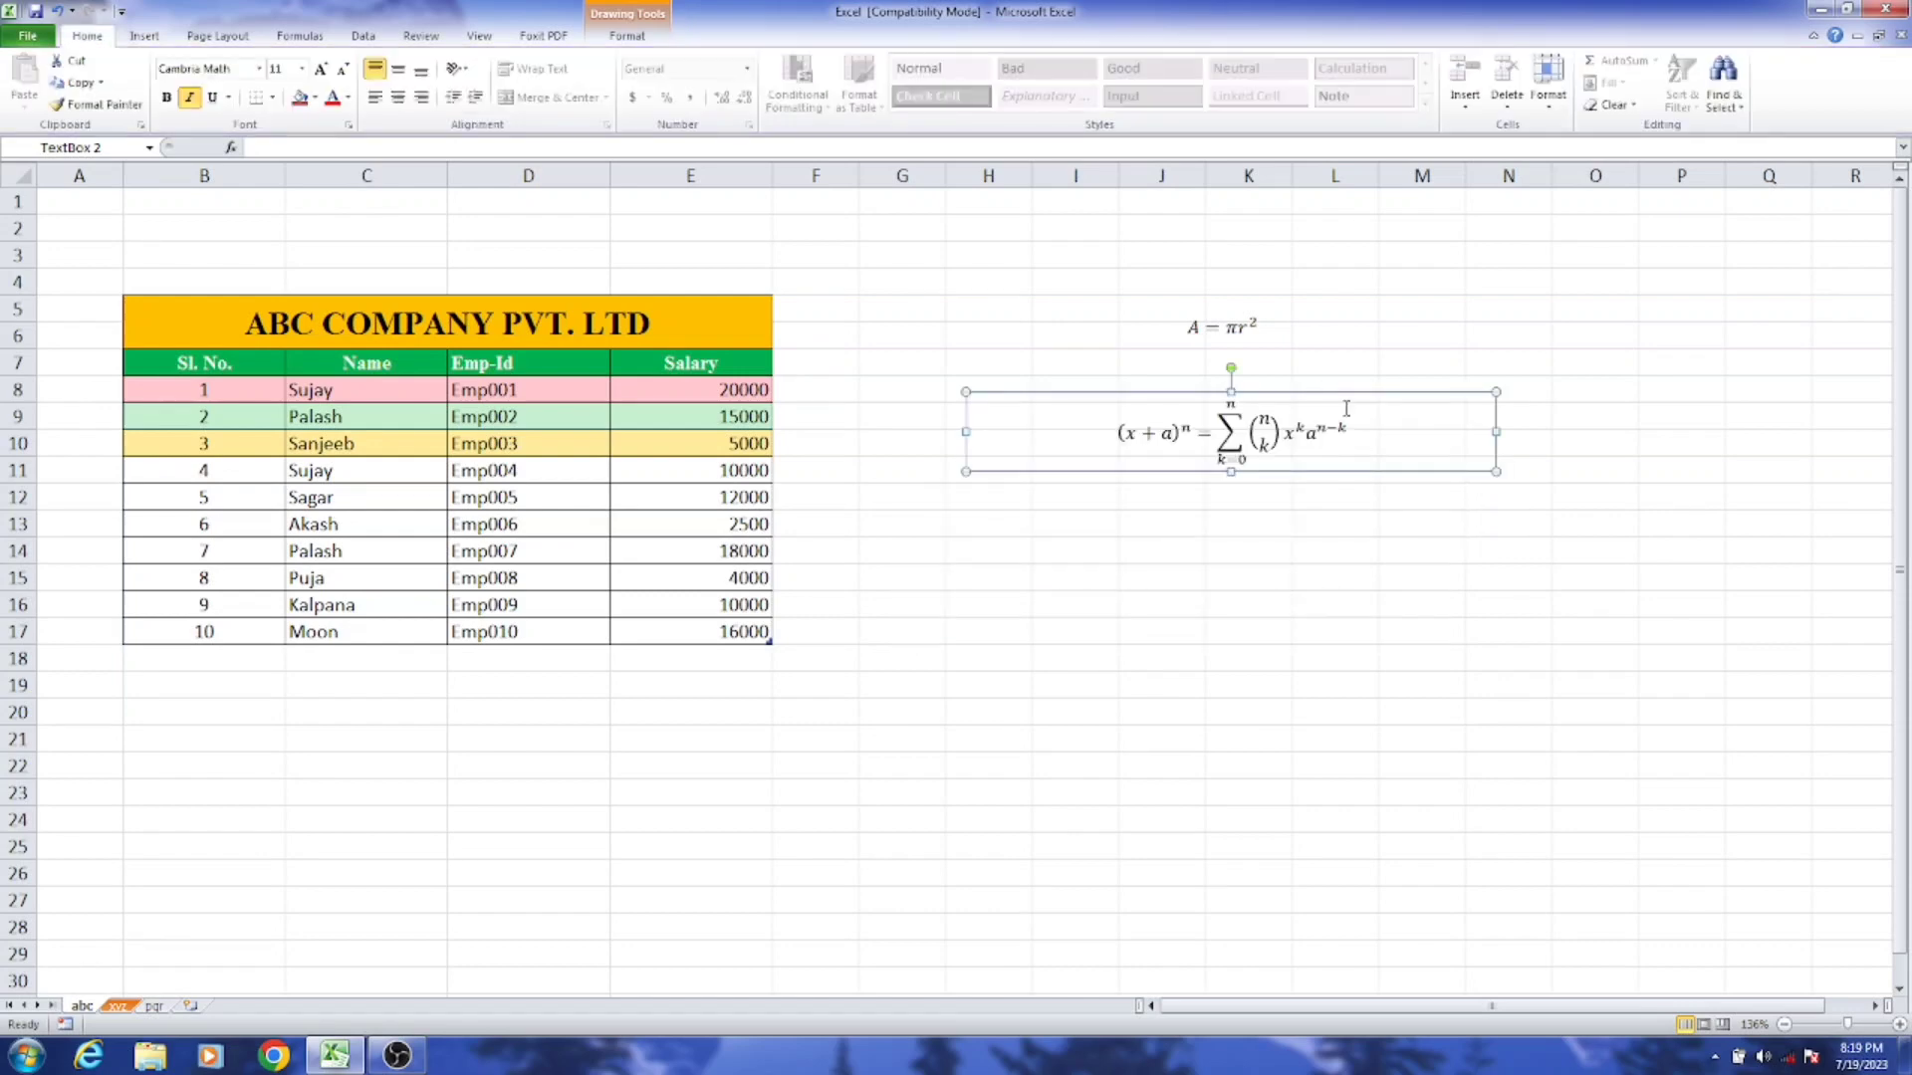
pyautogui.click(1334, 518)
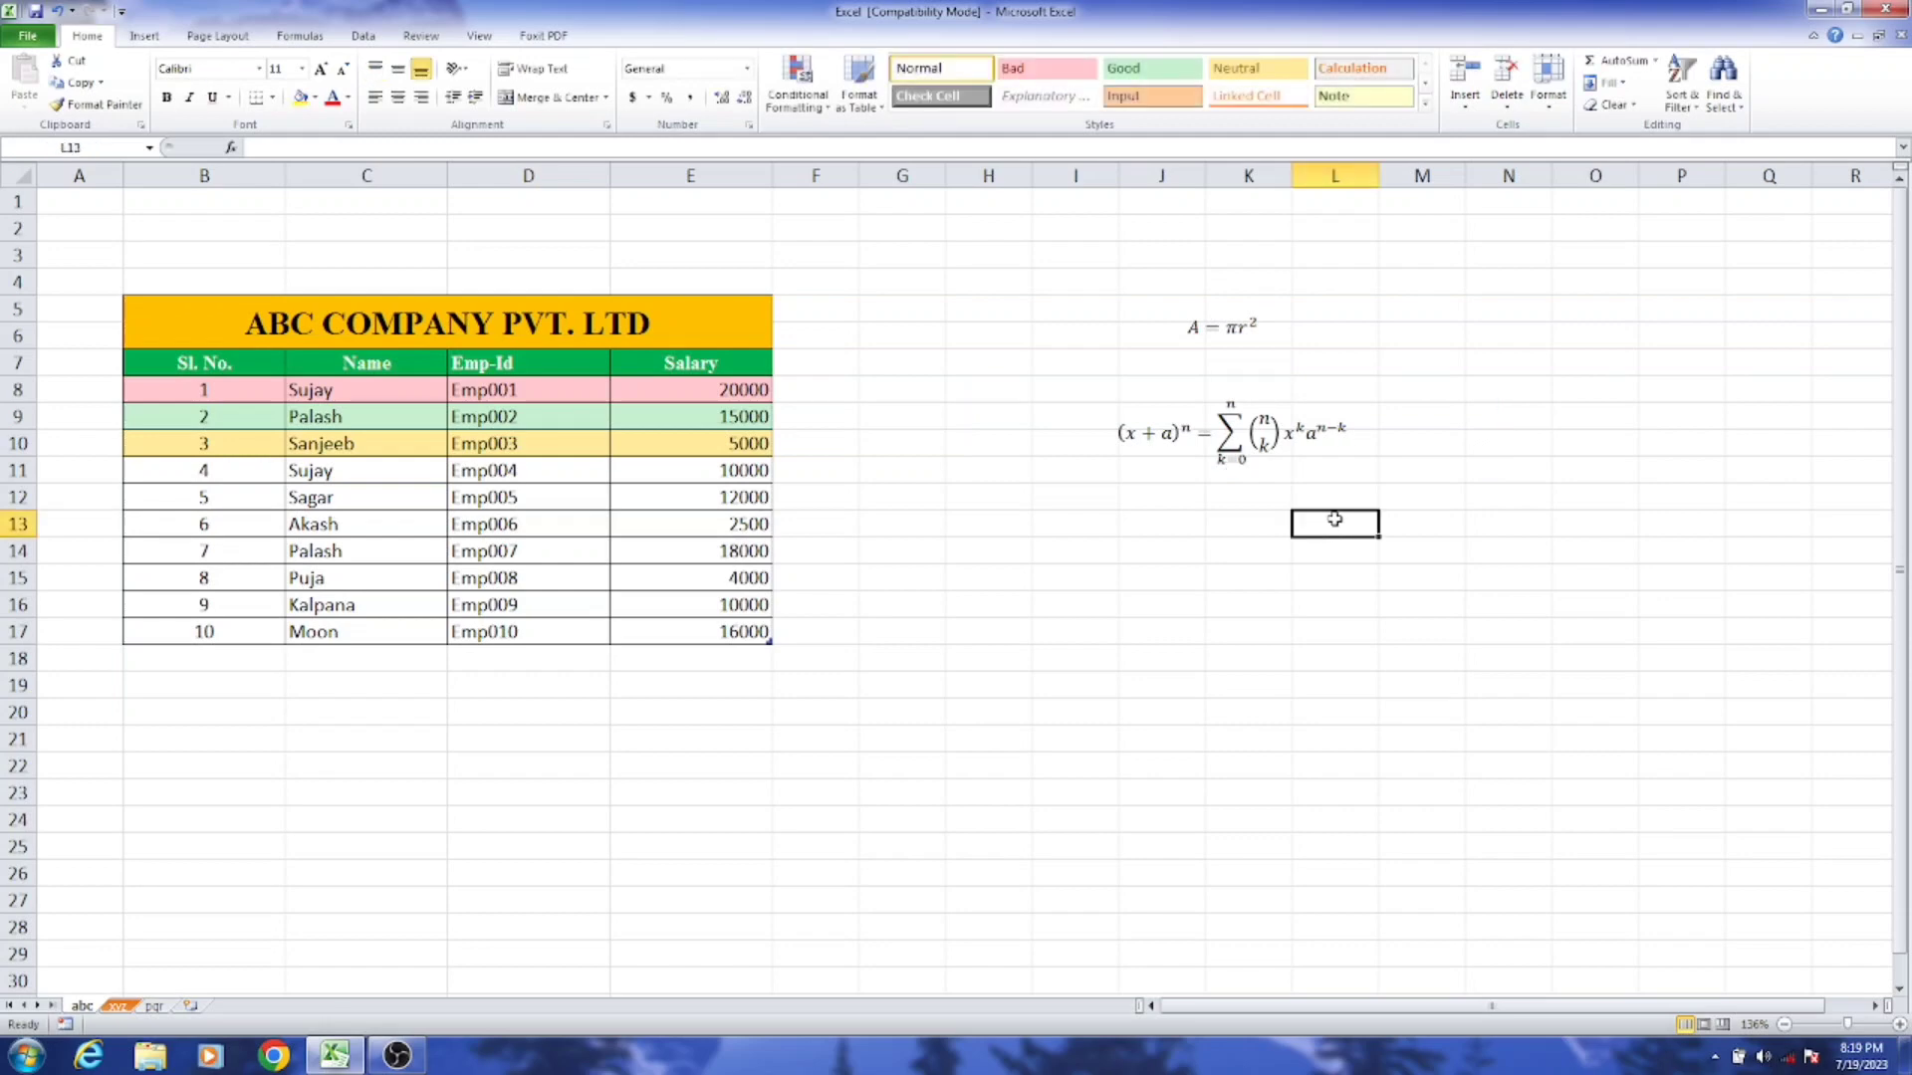